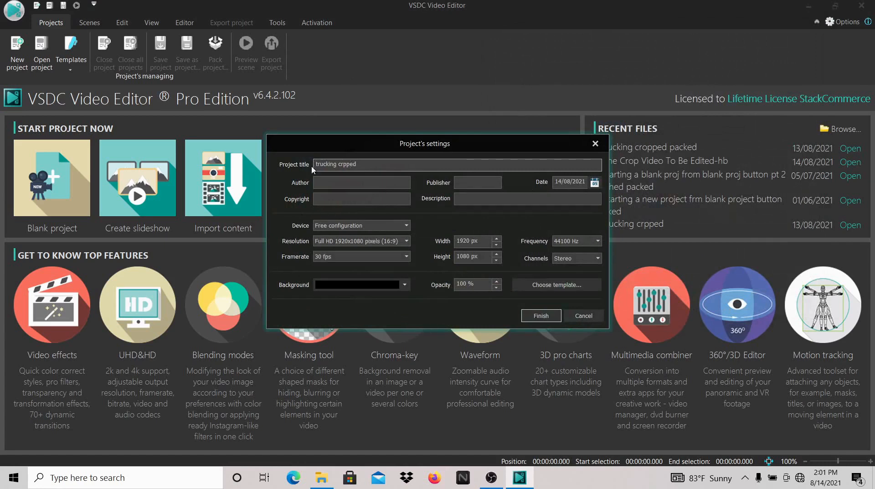
Create the "trucking crpped" project and apply a Crop transform to its video for the whole parent duration.
left_click(536, 316)
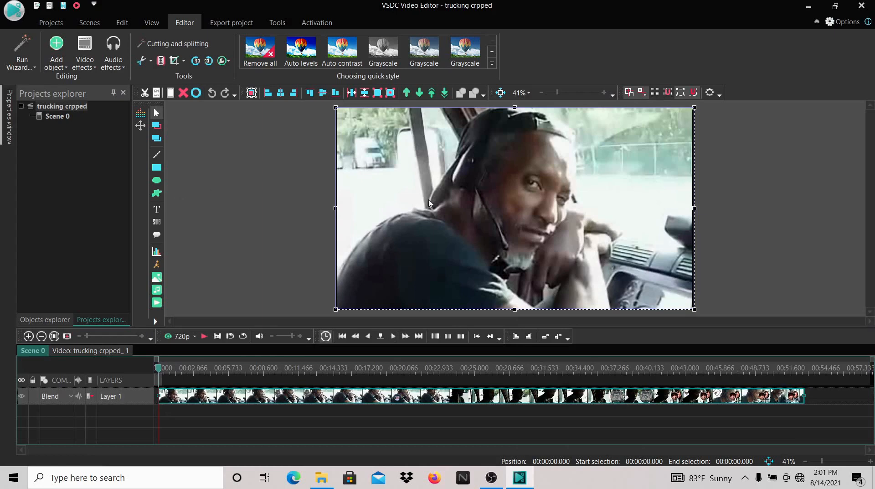
left_click(92, 67)
mouse_move(99, 121)
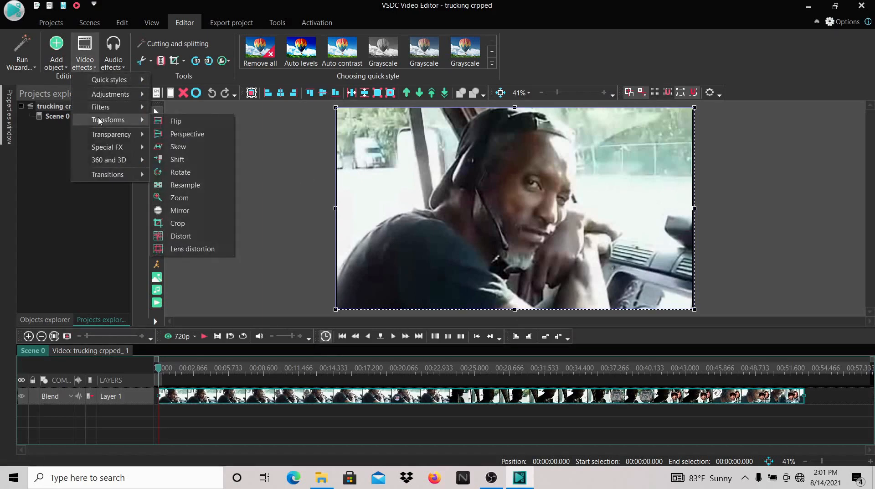
left_click(174, 224)
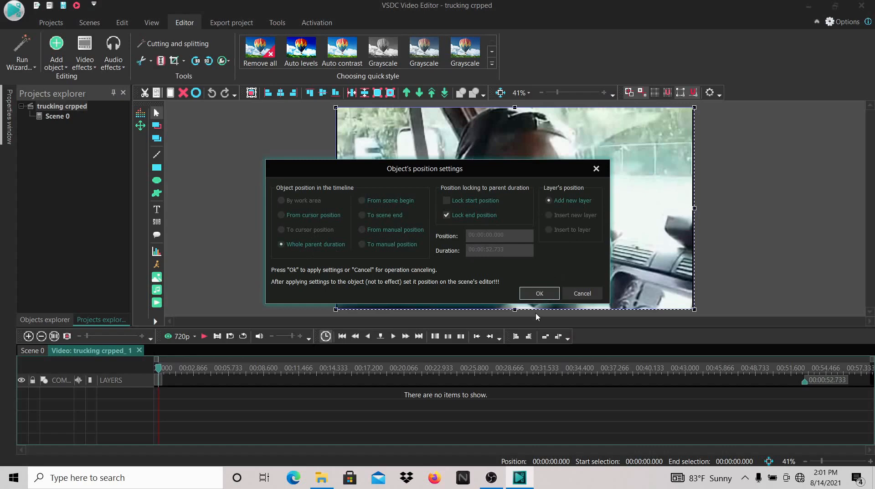
left_click(540, 293)
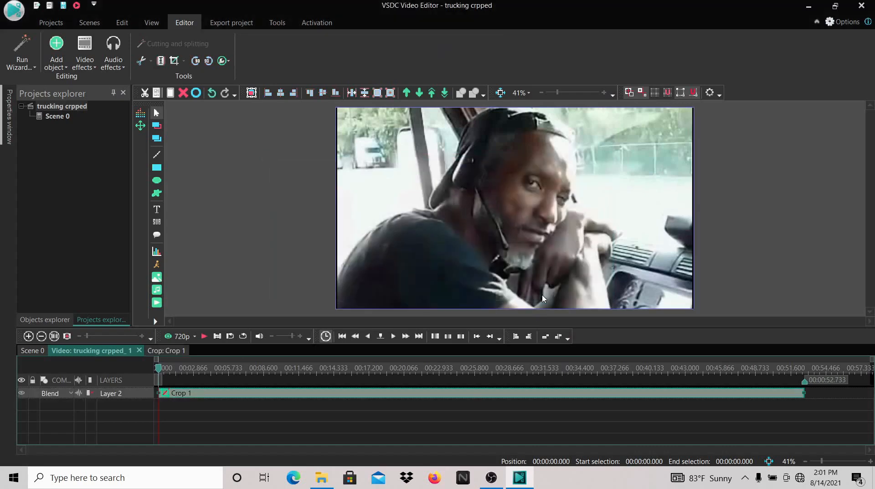
Play the video until the truck picture shows and trim the start of the Crop effect to about 9.3 seconds.
left_click(204, 336)
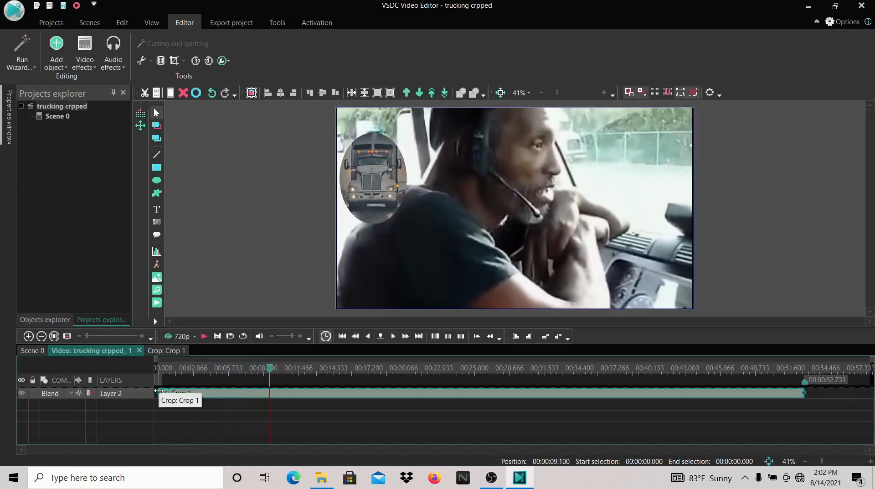
left_click_drag(159, 391, 270, 394)
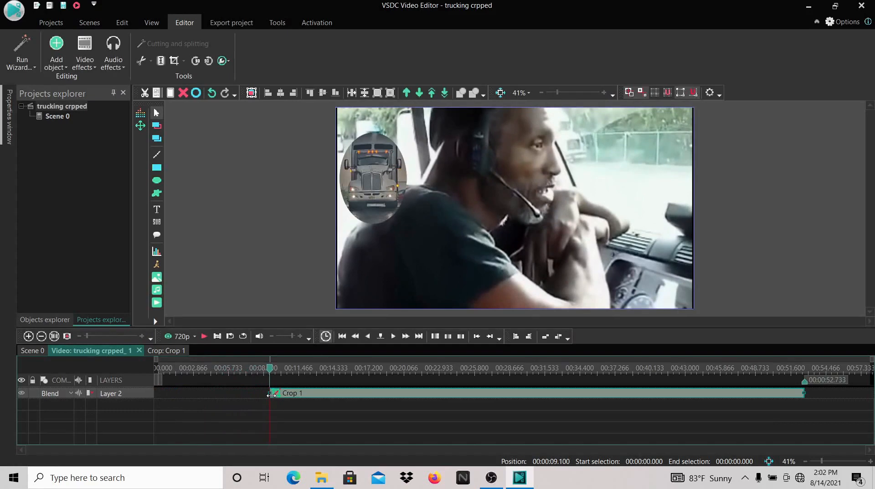
left_click_drag(272, 395, 275, 399)
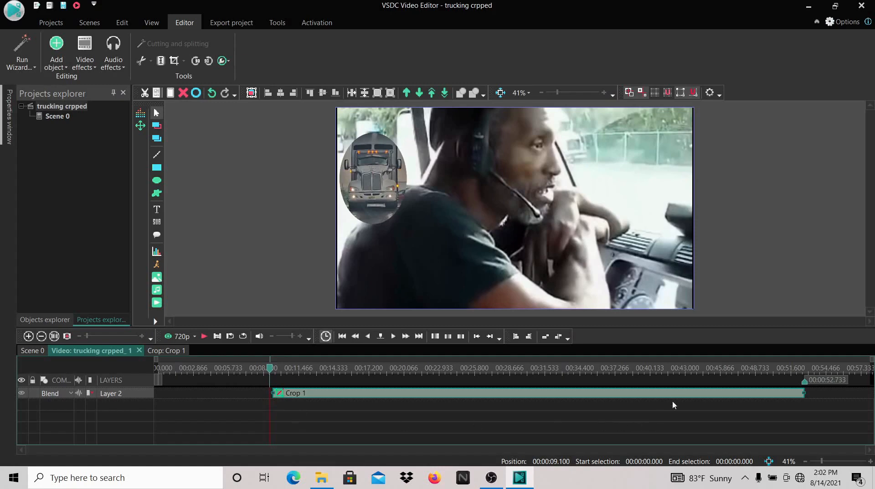
Play on until the truck picture disappears and shorten the Crop effect from its end to a duration of about 3.8 seconds.
left_click(205, 336)
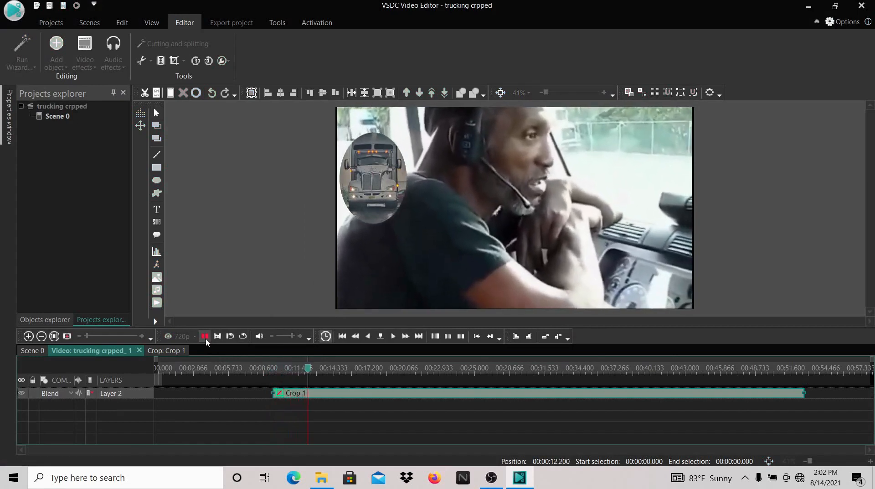
left_click(205, 336)
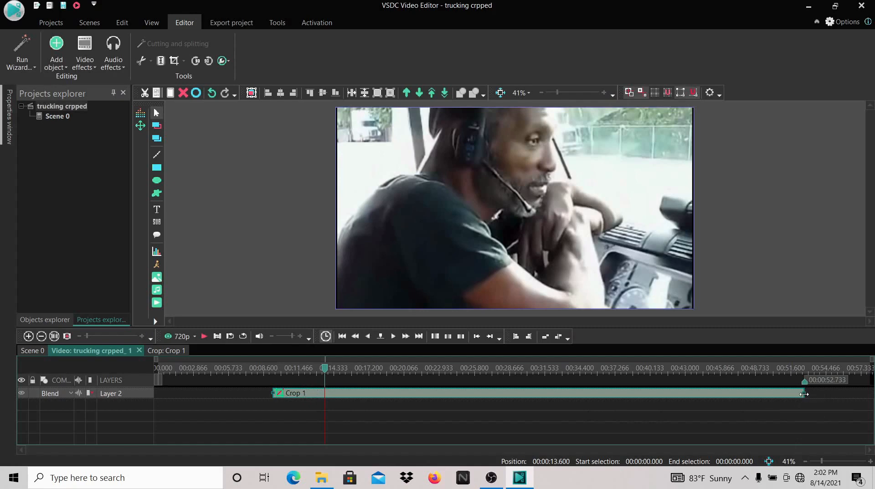
left_click_drag(803, 394, 319, 396)
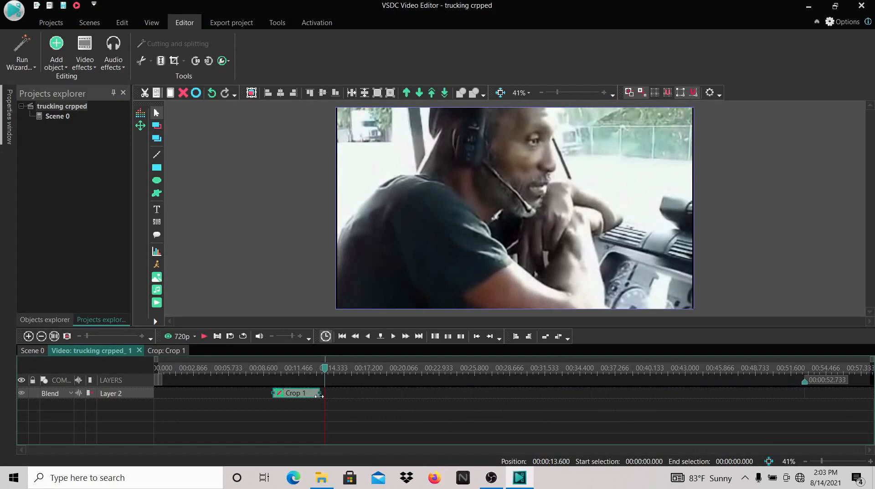
left_click_drag(319, 396, 317, 396)
At 11.1 seconds, draw the crop borders around the truck at about left 3.3, top 22.5, right 17.9 and bottom 49.4.
left_click(294, 370)
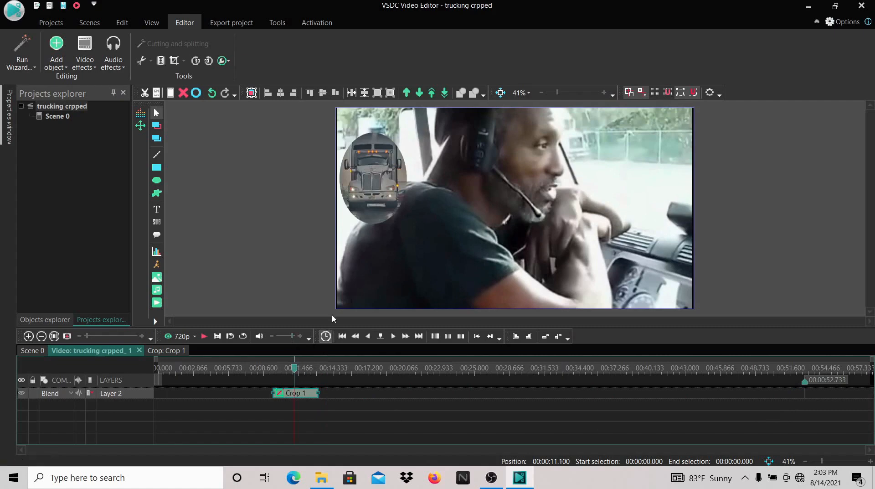
right_click(305, 395)
left_click(333, 386)
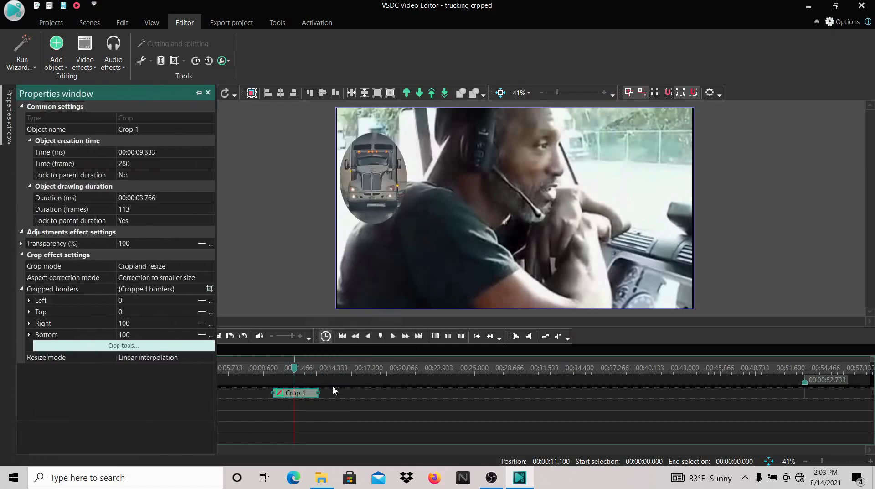
left_click(121, 347)
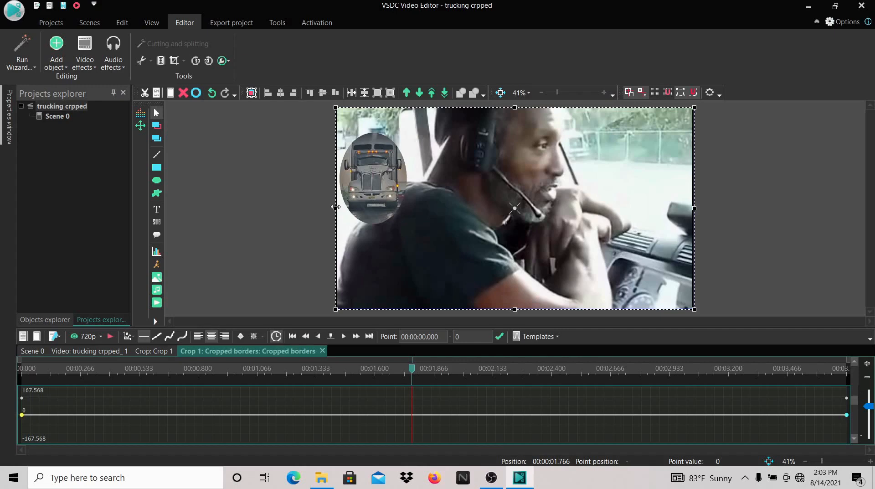
left_click_drag(335, 207, 346, 203)
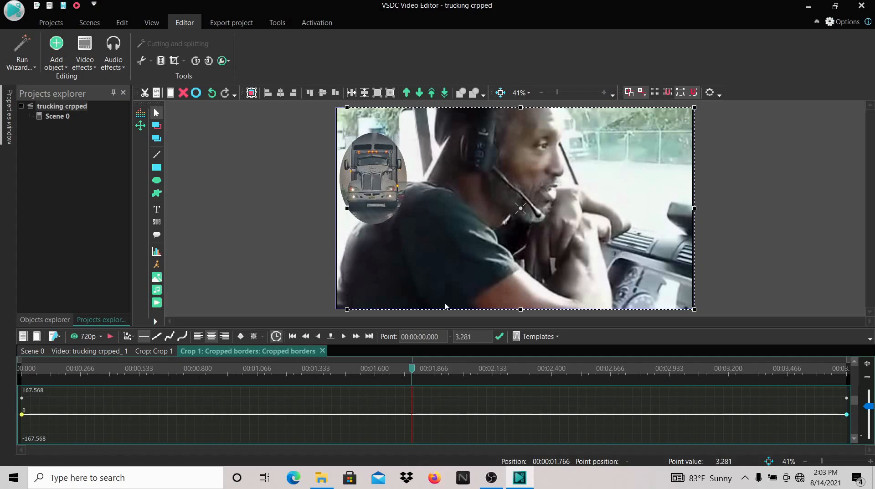
left_click_drag(520, 307, 513, 205)
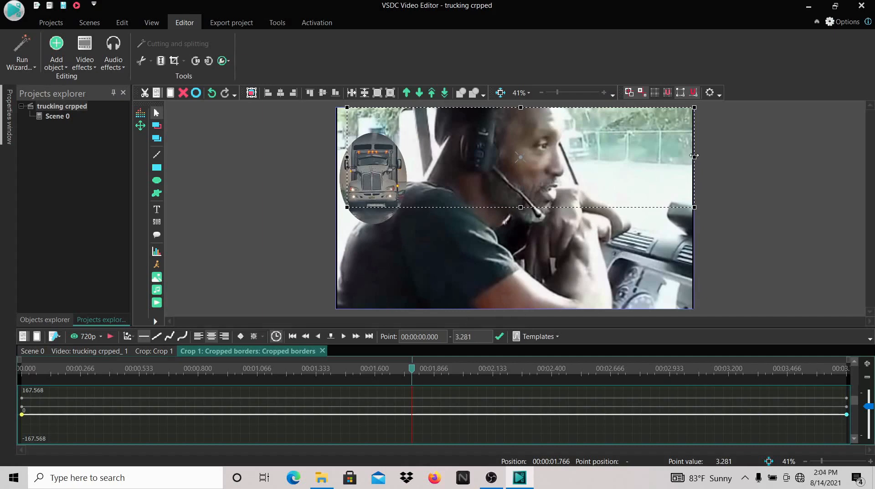
left_click_drag(694, 156, 401, 162)
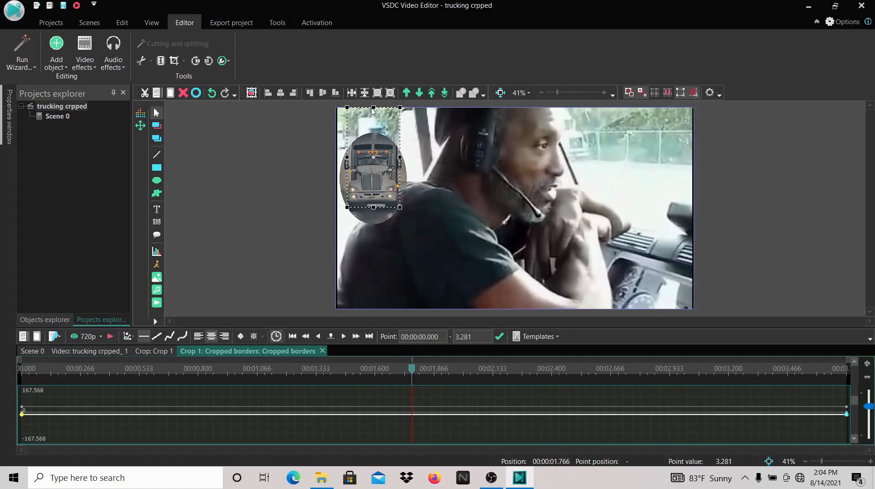
left_click_drag(373, 107, 373, 146)
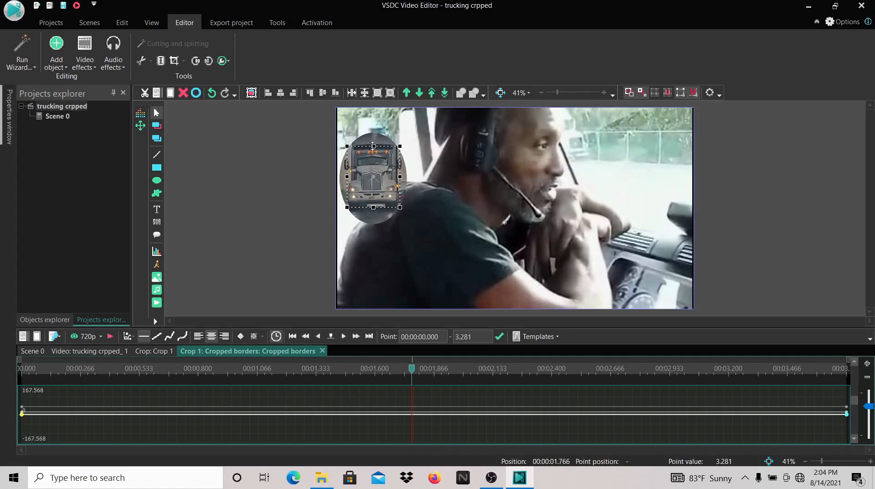
left_click_drag(372, 146, 362, 152)
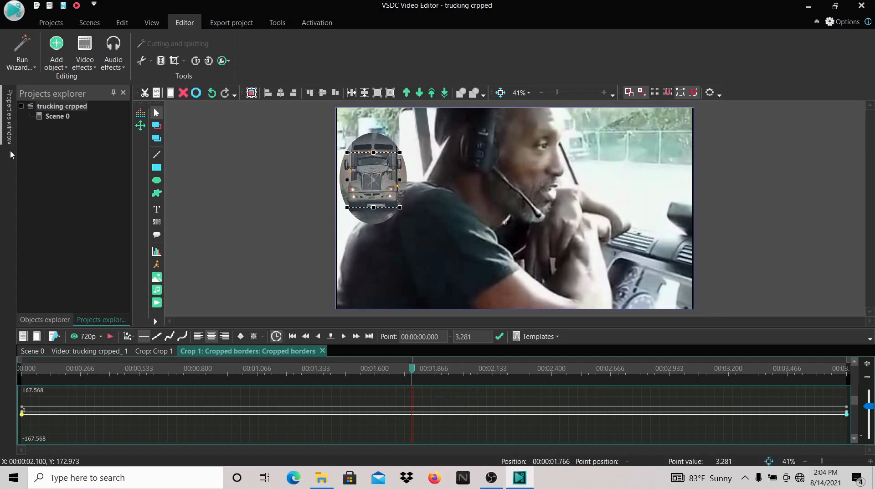
Apply the crop borders to the effect and close its properties.
mouse_move(9, 134)
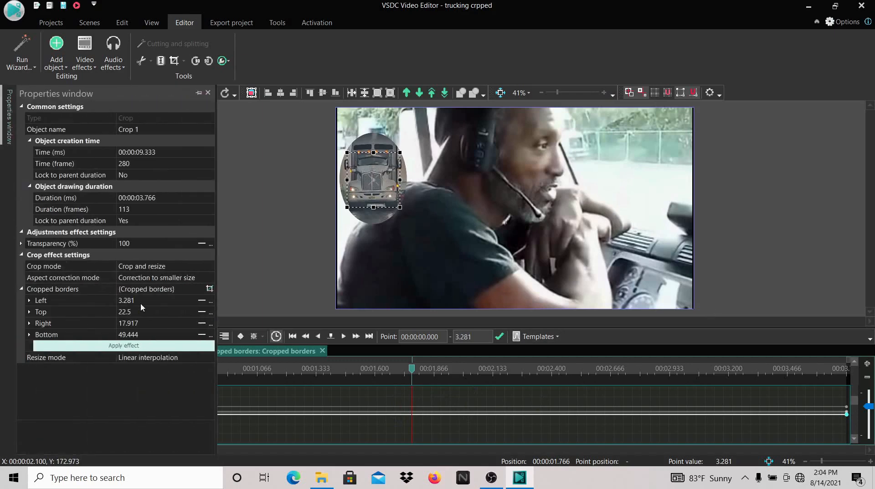
left_click(147, 349)
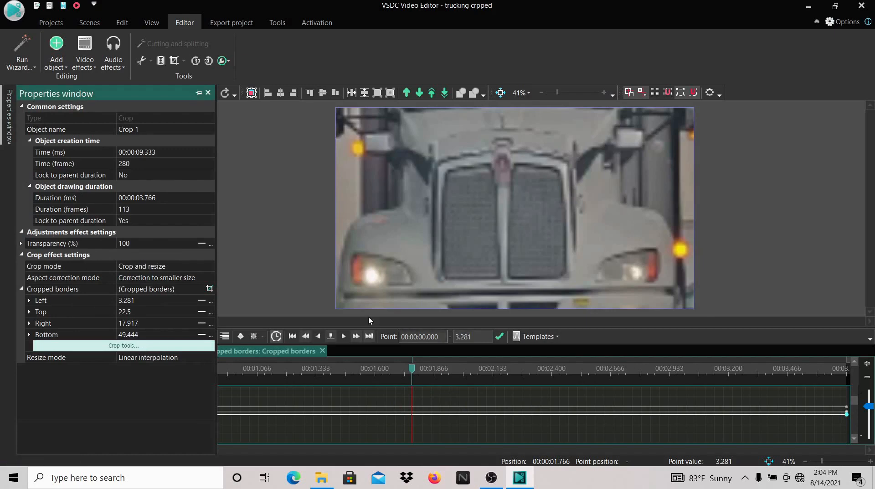
left_click(209, 94)
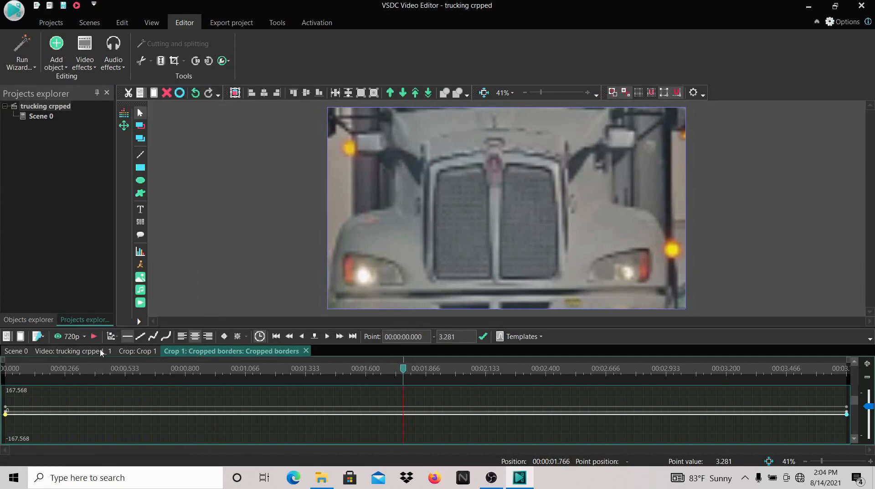
Play the video from about 7.3 seconds to check when the cropped truck close-up starts and ends.
left_click(66, 351)
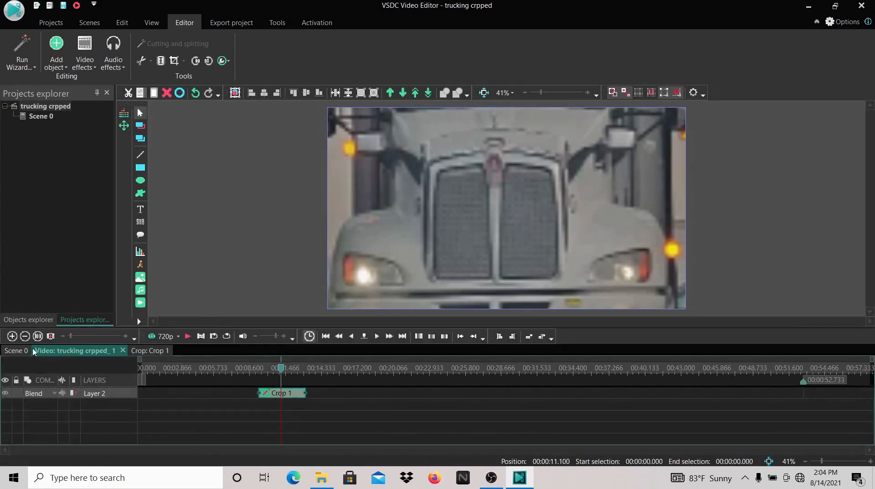
left_click(21, 352)
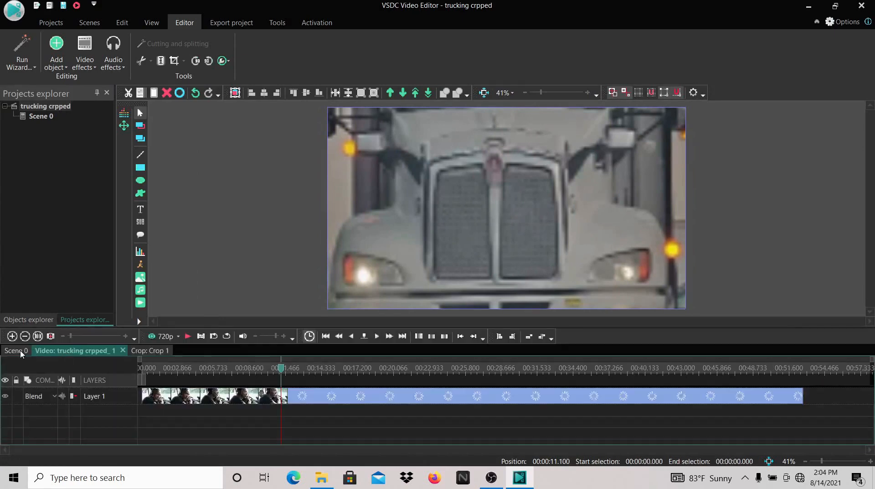
left_click(75, 355)
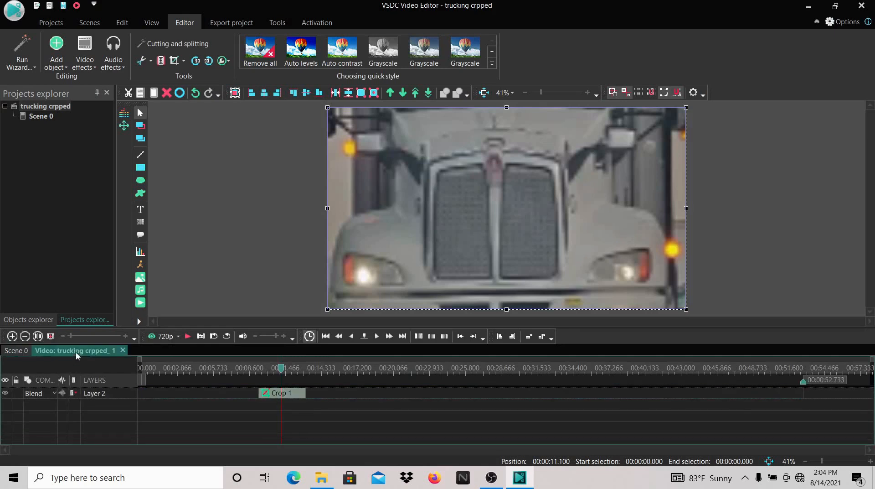
left_click(251, 370)
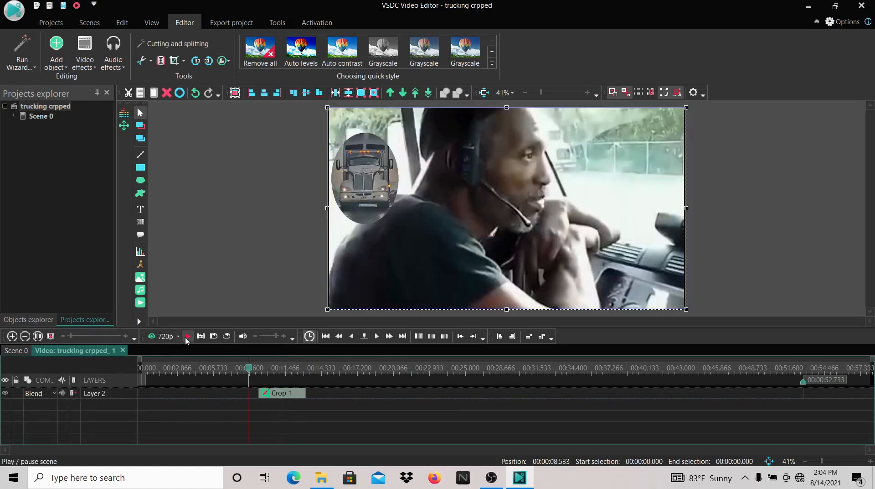
left_click(234, 369)
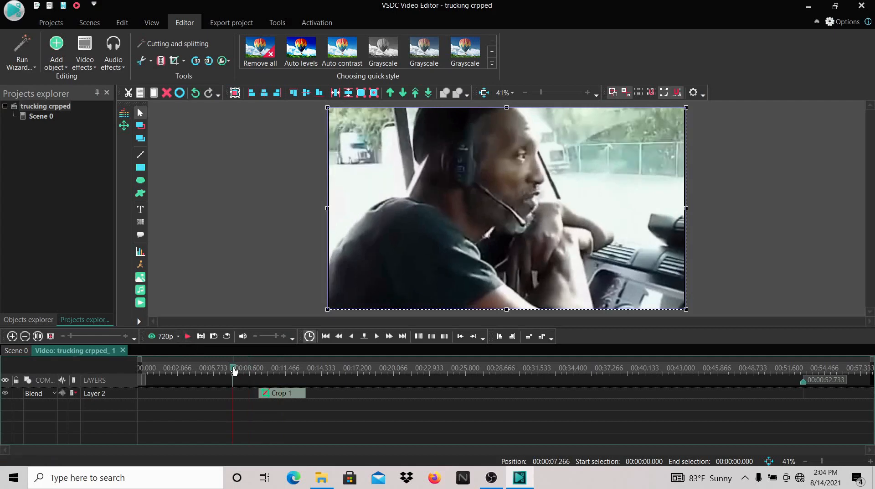
left_click(188, 337)
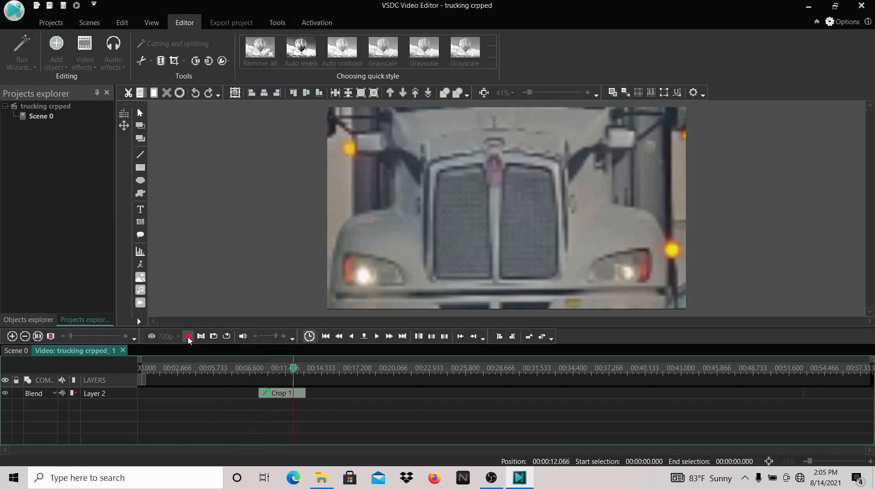
left_click(189, 337)
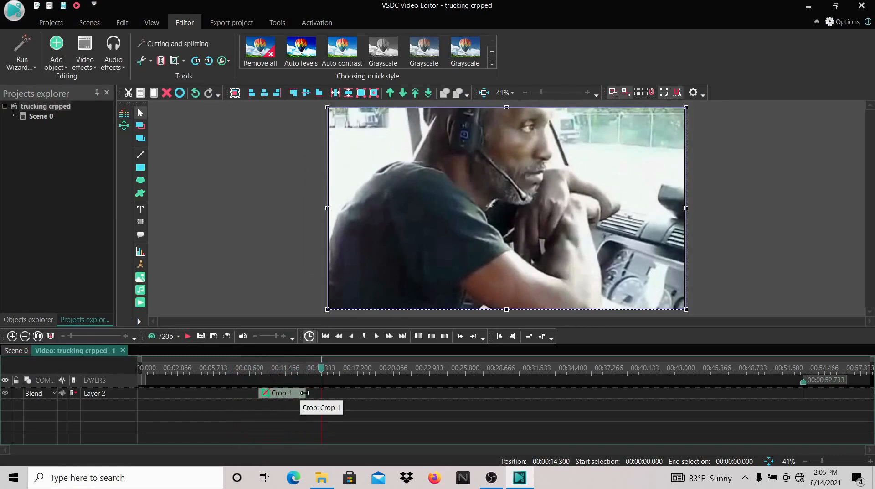
Trim the end of the Crop effect back to about 12 seconds and replay that section.
left_click(305, 392)
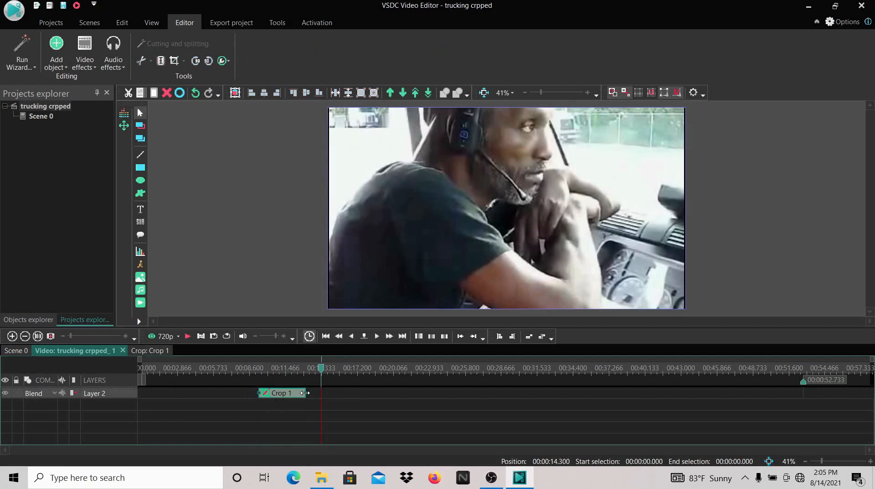
left_click_drag(304, 393, 294, 392)
left_click(250, 370)
left_click(187, 336)
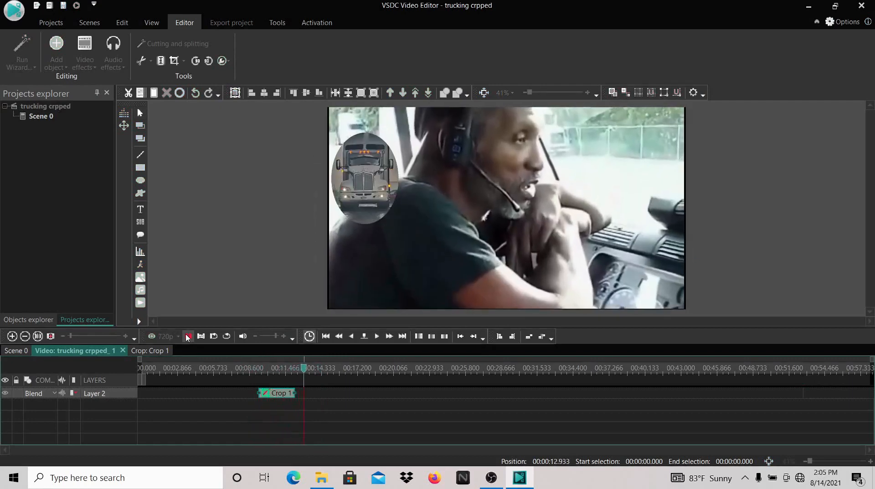
left_click(187, 337)
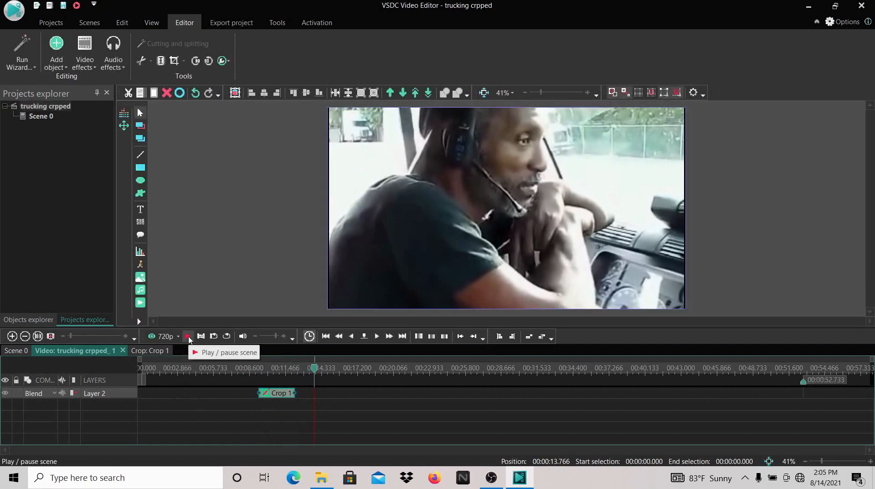
Return to Scene 0, play on until the round portrait appears, and place the playhead at about 18.8 seconds.
left_click(15, 352)
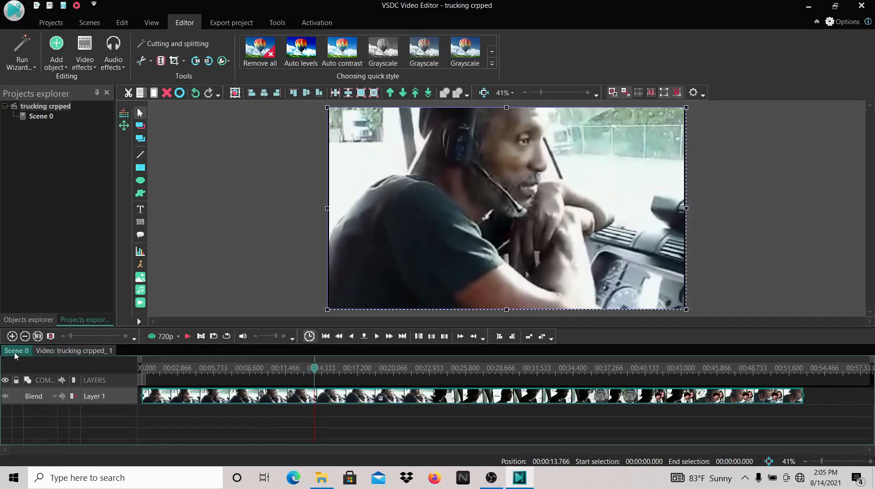
left_click(188, 338)
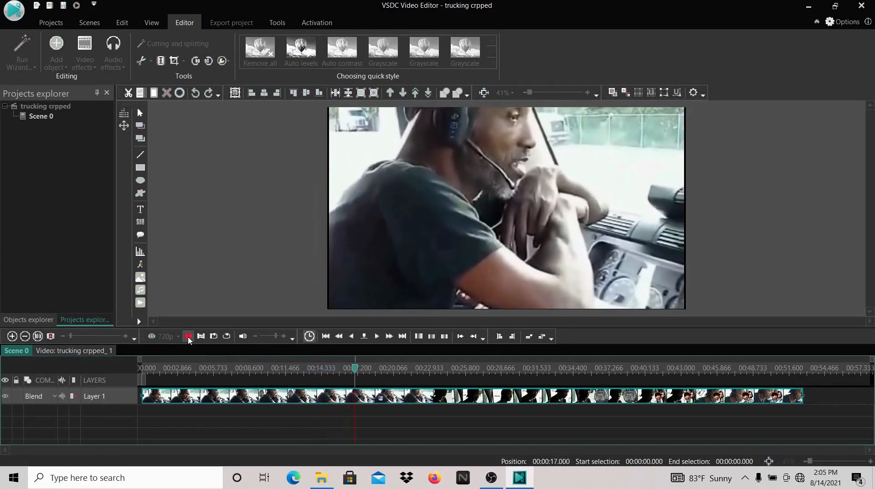
left_click(188, 337)
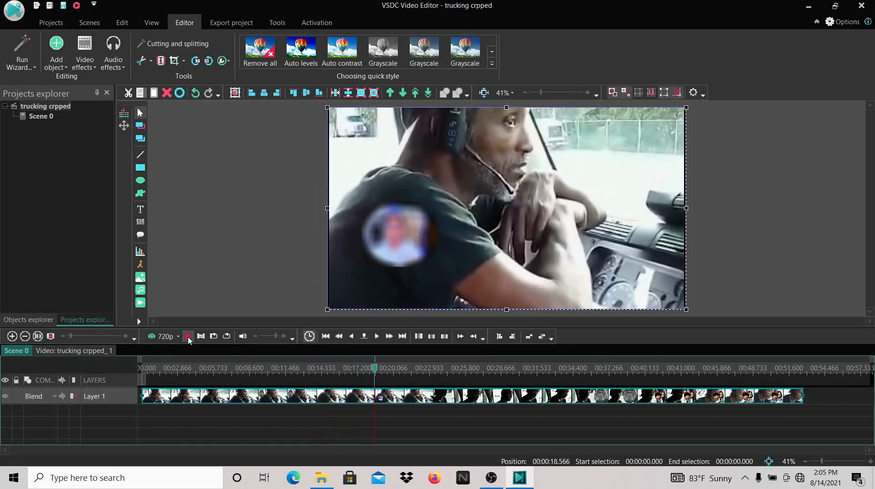
left_click(378, 370)
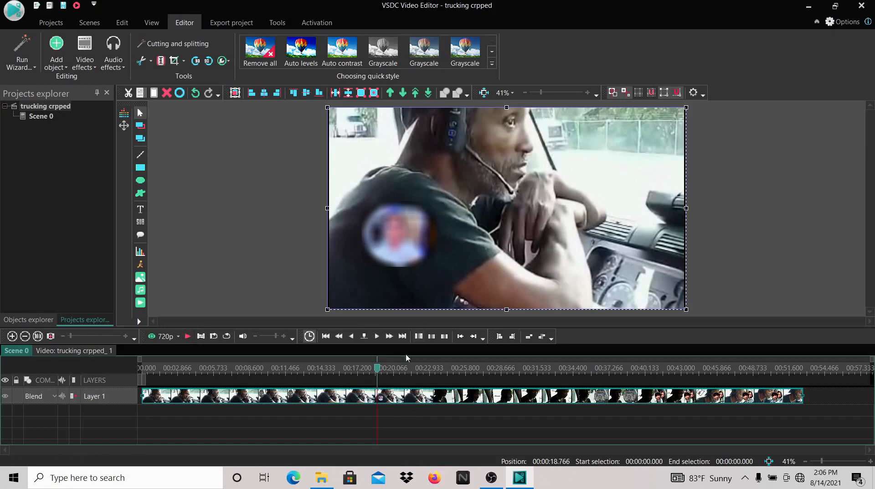
Add a second Crop effect to the video on a new layer, starting from the playhead at about 18.8 seconds.
left_click(195, 93)
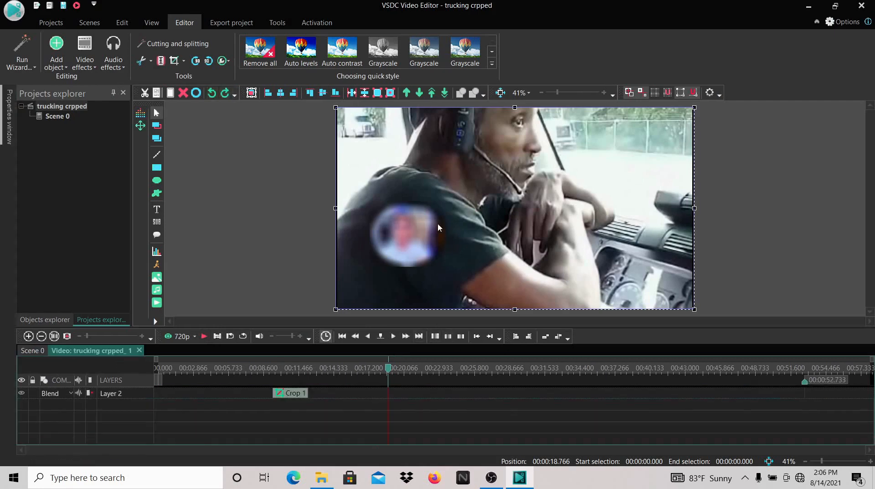
left_click(90, 65)
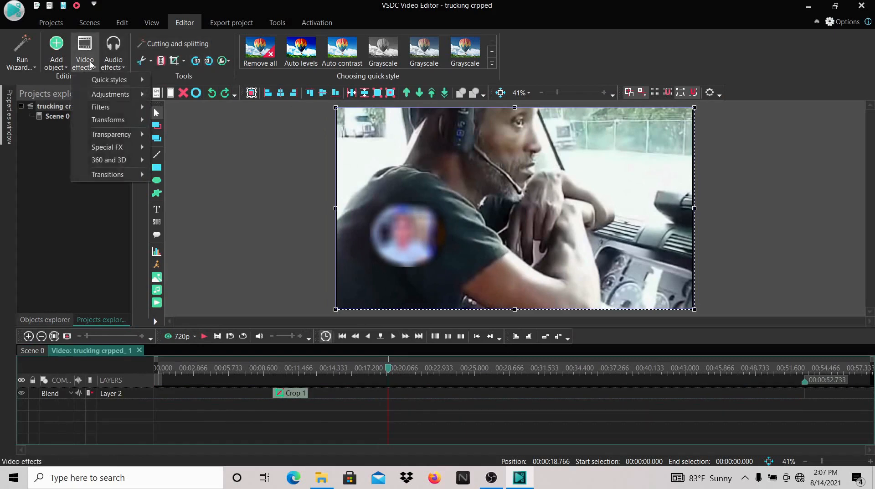
mouse_move(99, 122)
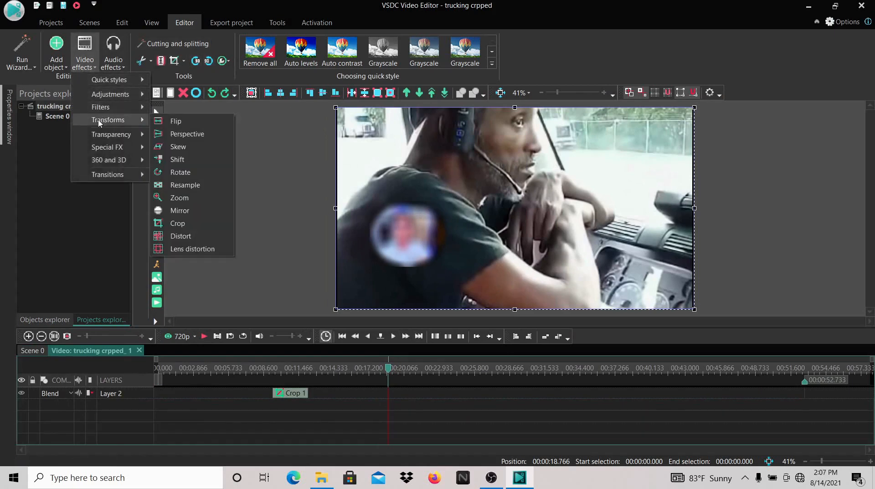
left_click(184, 224)
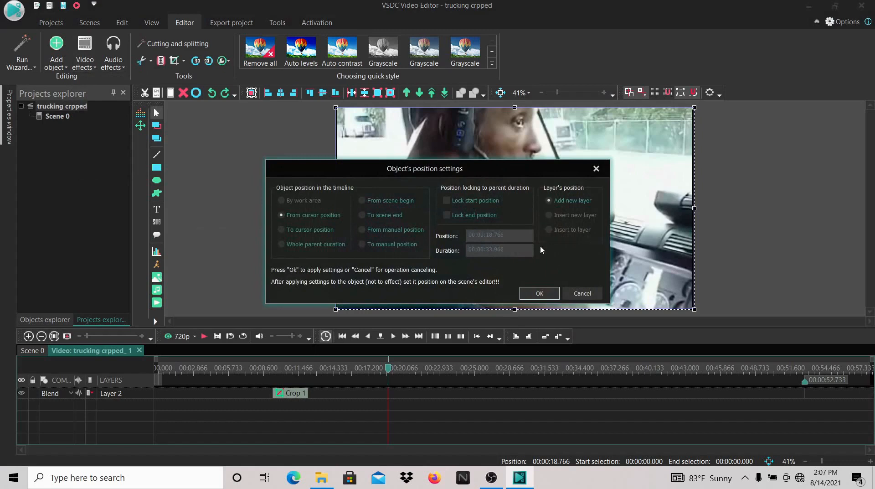
left_click(538, 293)
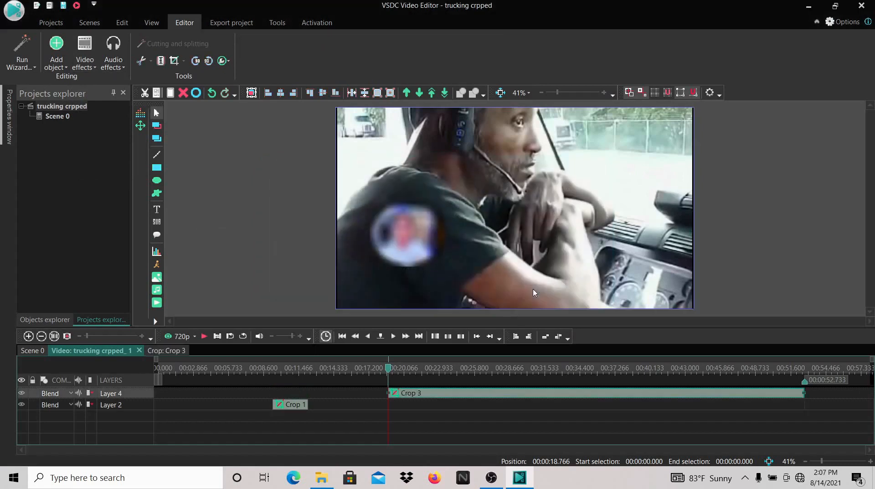
Open the new Crop effect's properties with the playhead at about 19.7 seconds and start its crop tools.
left_click(401, 370)
right_click(417, 397)
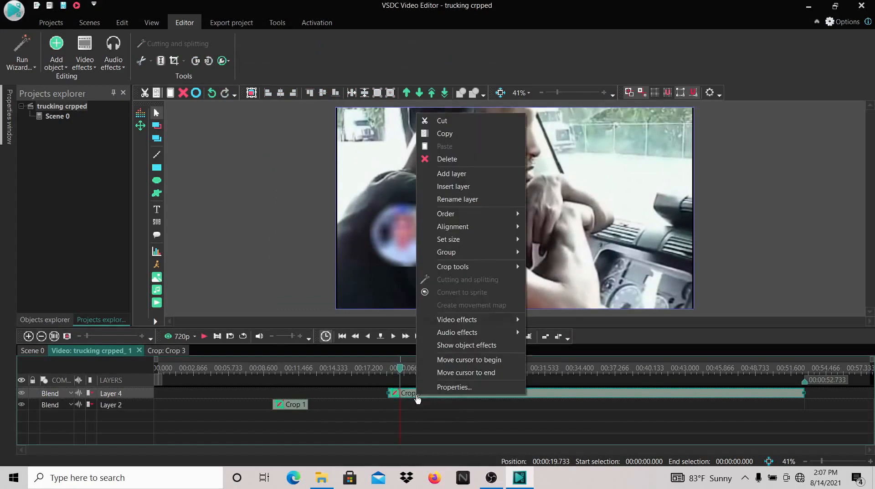
left_click(446, 392)
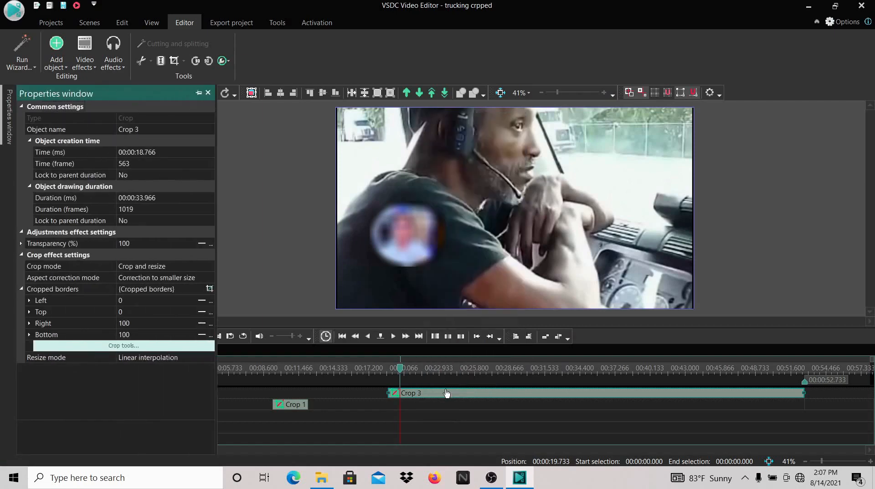
left_click(169, 346)
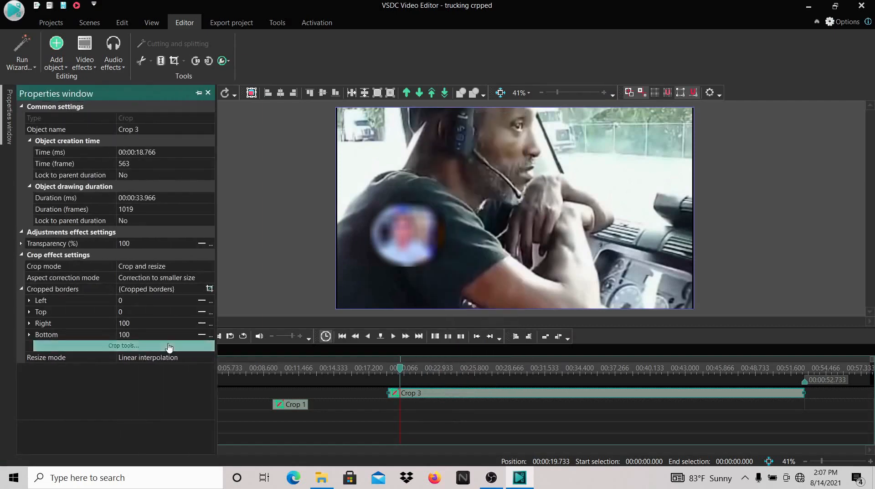
left_click(169, 346)
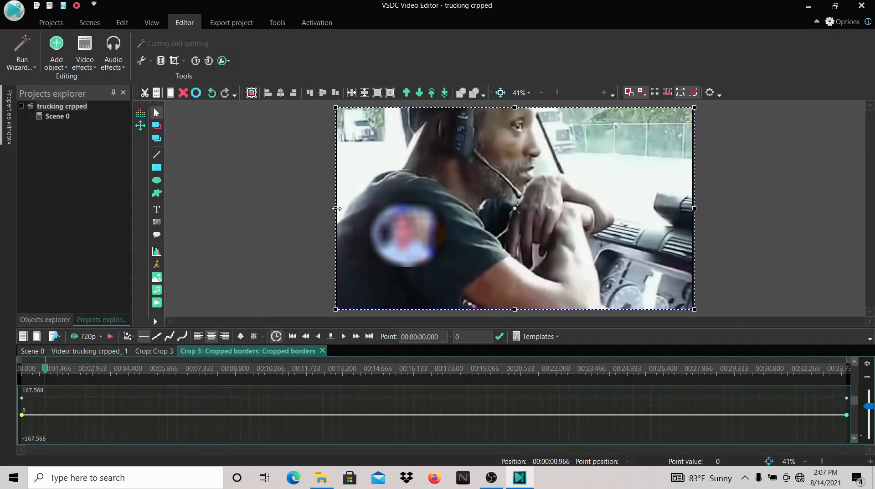
Fit the crop borders around the round portrait, about 12.6 left, 51 top, 26.6 right and 74.1 bottom, and apply the effect.
left_click_drag(336, 208, 381, 207)
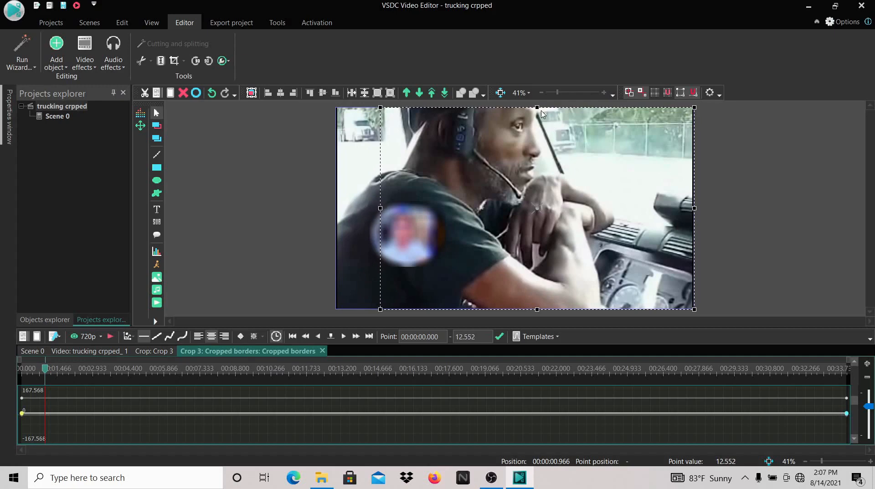
left_click_drag(537, 108, 536, 211)
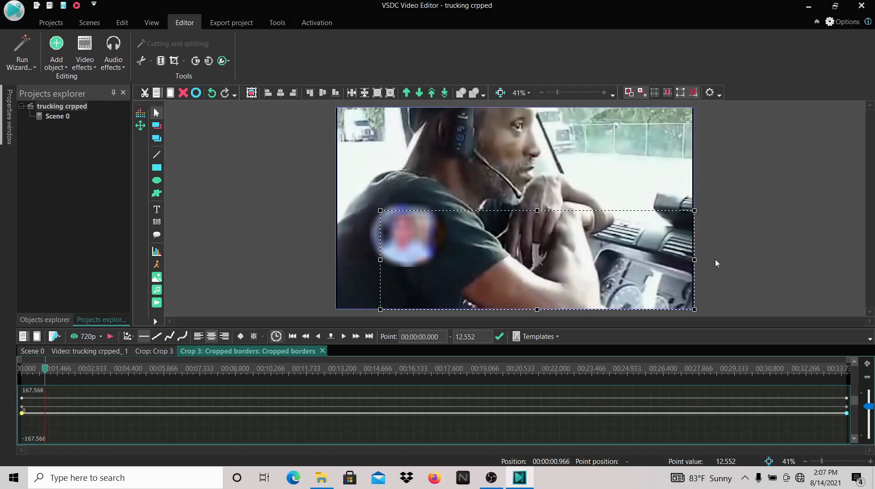
left_click_drag(694, 260, 432, 247)
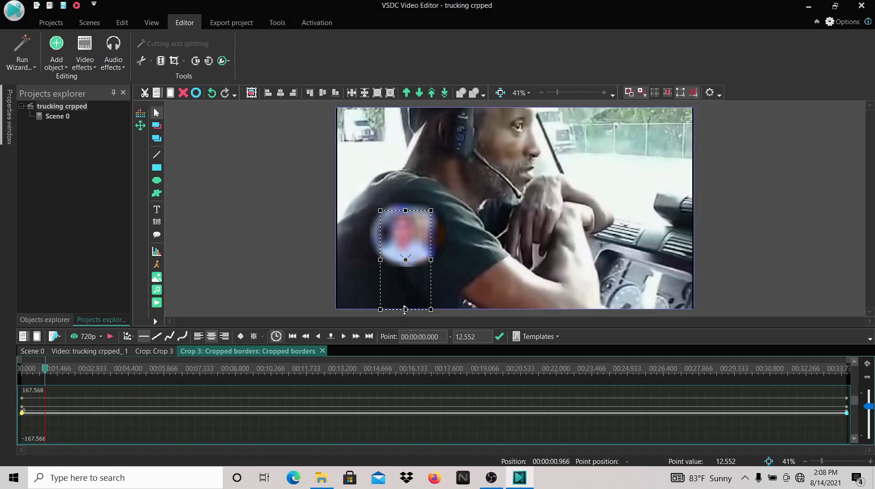
left_click_drag(405, 310, 410, 257)
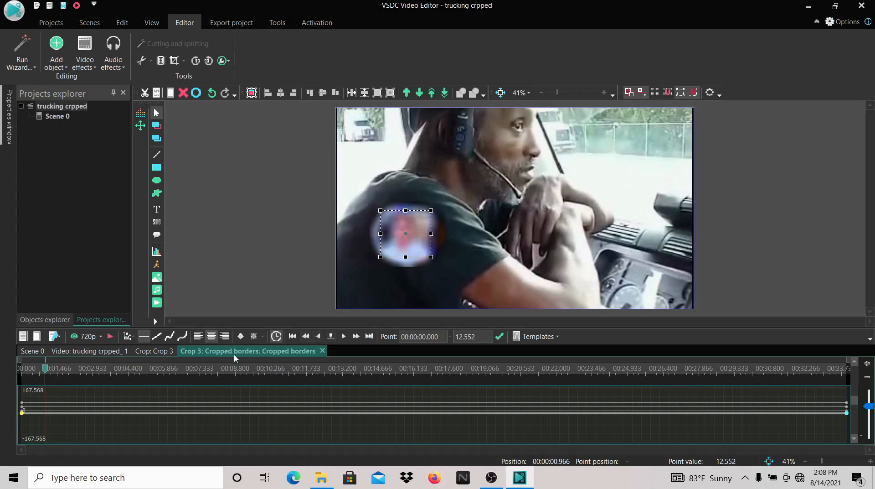
left_click(9, 124)
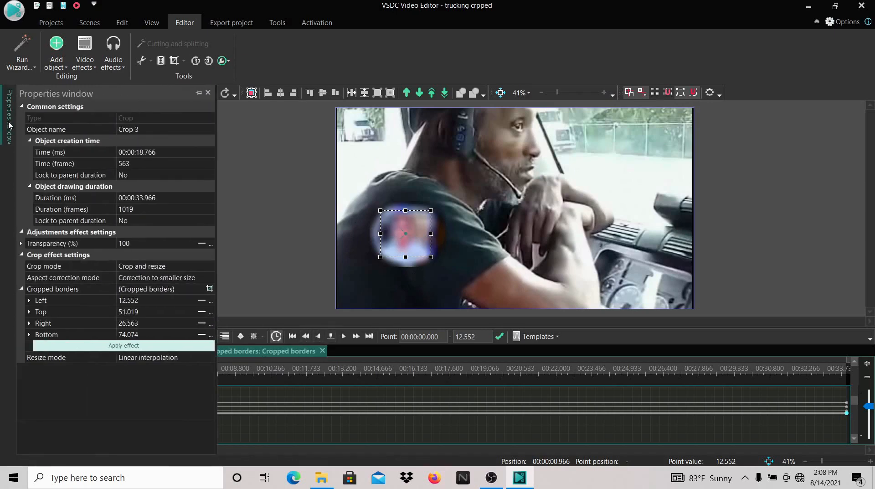
left_click(81, 348)
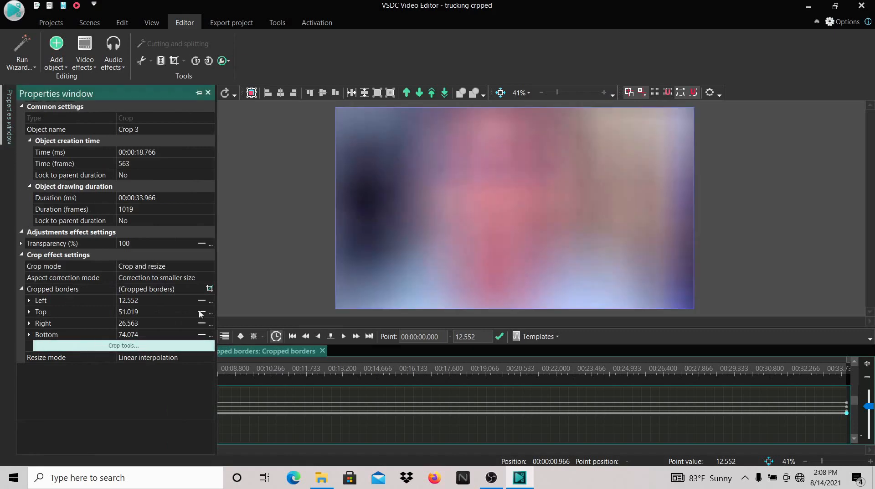
left_click(208, 93)
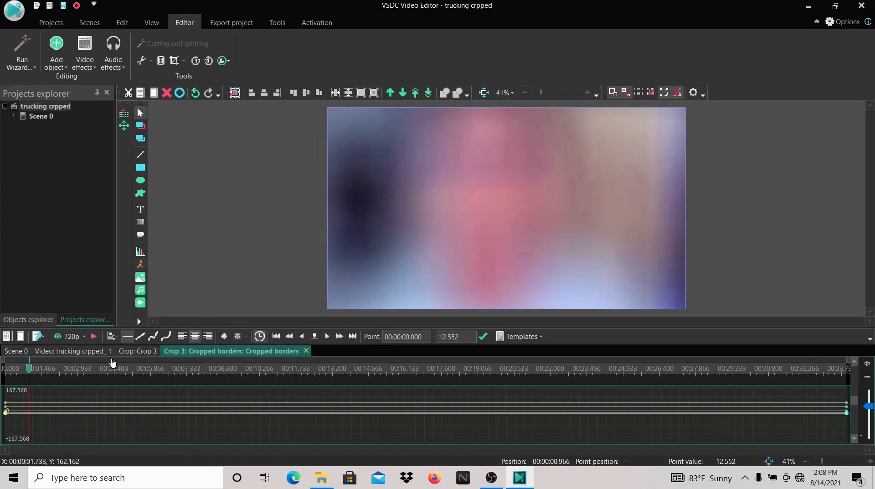
Play the cropped portrait section from the start of the effect to check how long the close-up fits.
left_click(6, 373)
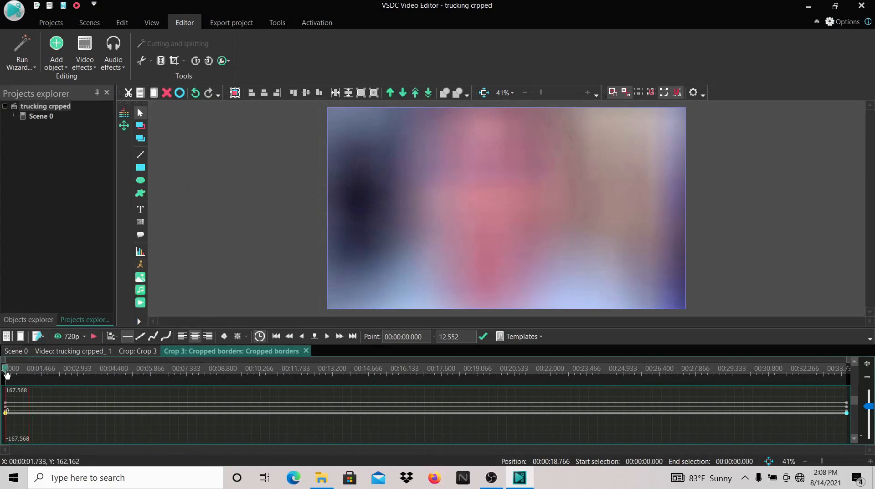
left_click(94, 337)
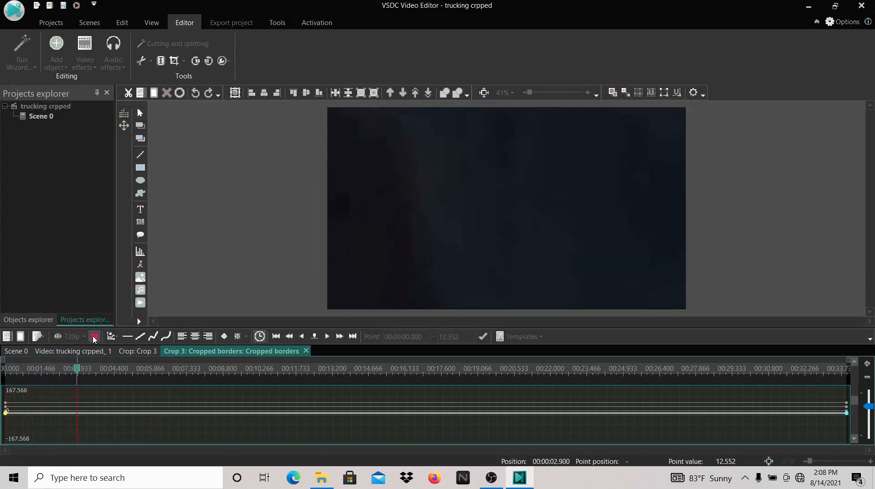
left_click(94, 338)
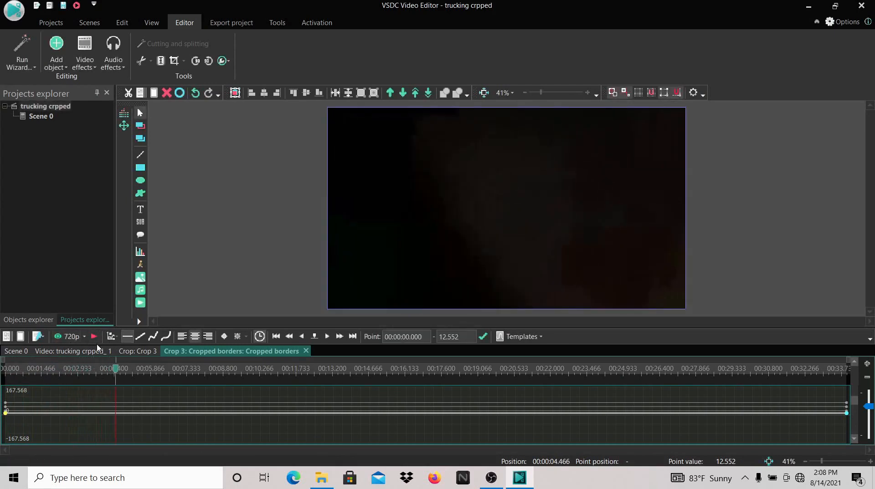
Return to the video's effect timeline and trim the end of the portrait Crop effect back to about 19.9 seconds.
left_click(51, 352)
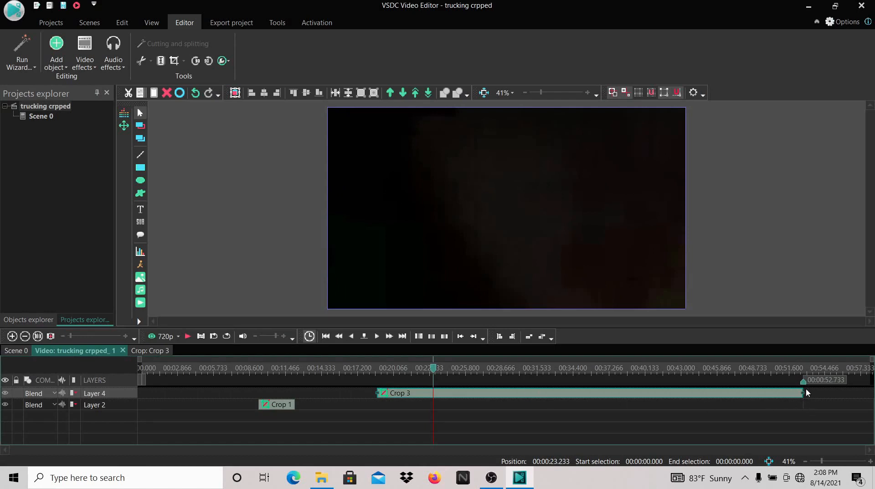
left_click_drag(802, 391, 401, 386)
left_click(396, 370)
left_click(386, 372)
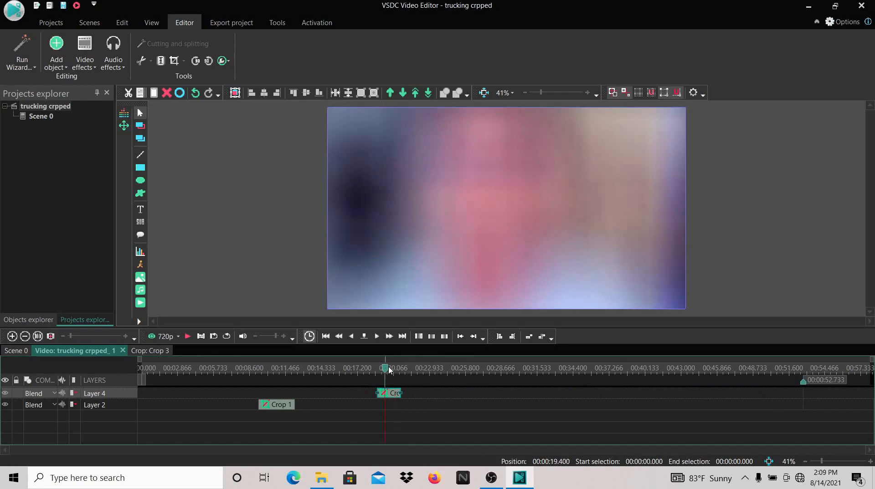
left_click(392, 371)
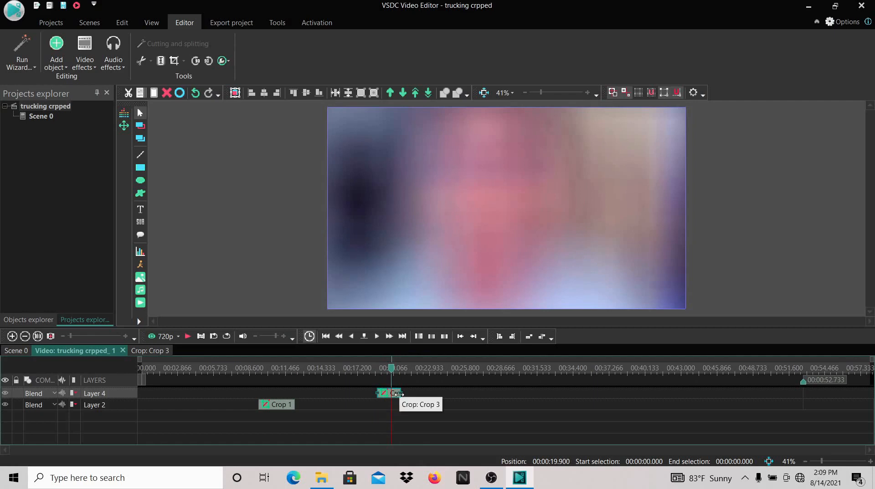
left_click_drag(398, 393, 392, 393)
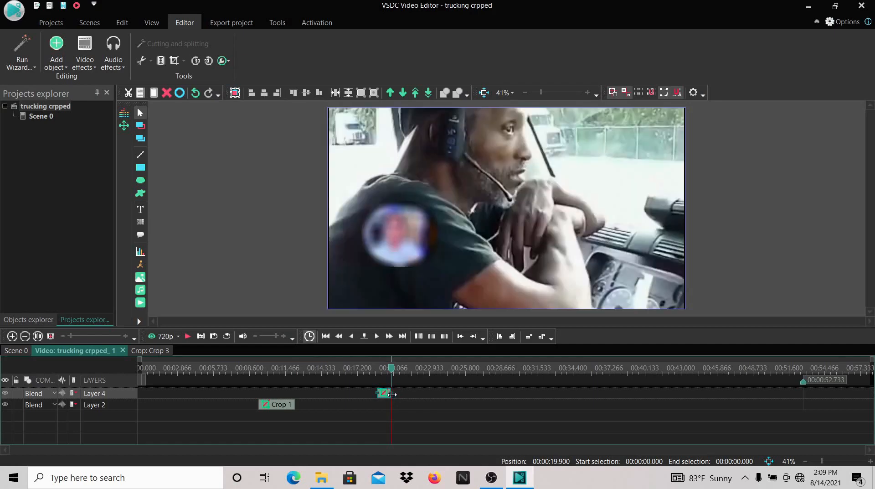
Check frames around the shortened portrait crop, and play the section from about 17.5 to 22.2 seconds.
left_click(373, 372)
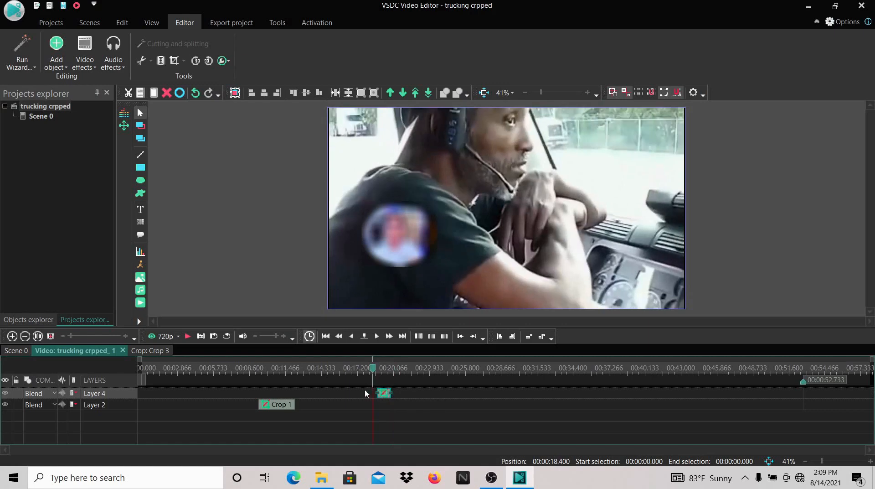
left_click(368, 373)
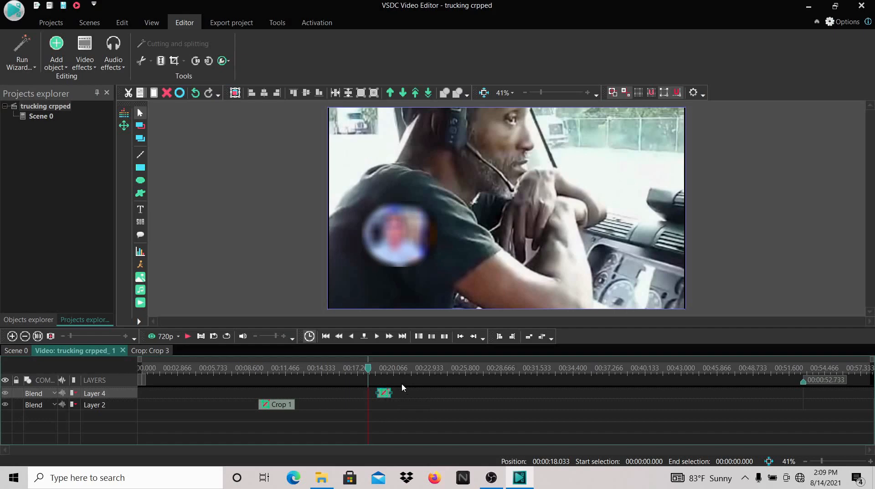
left_click(398, 375)
left_click(383, 373)
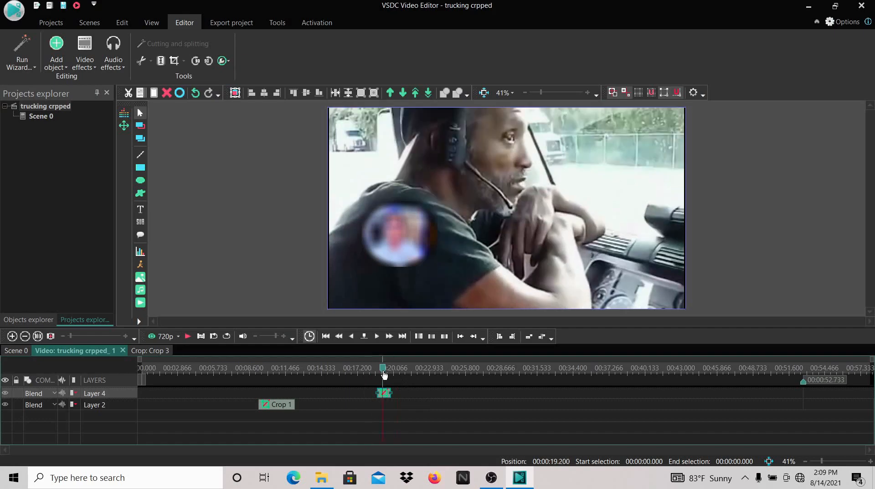
left_click(400, 369)
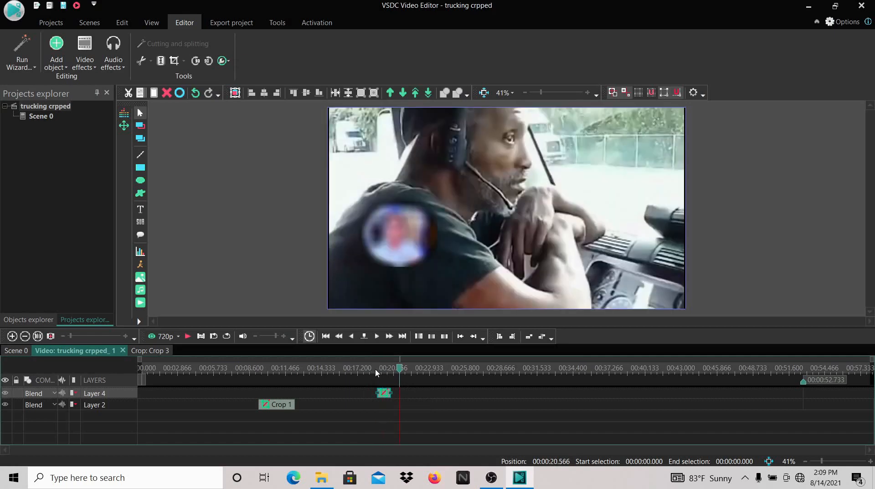
left_click(362, 370)
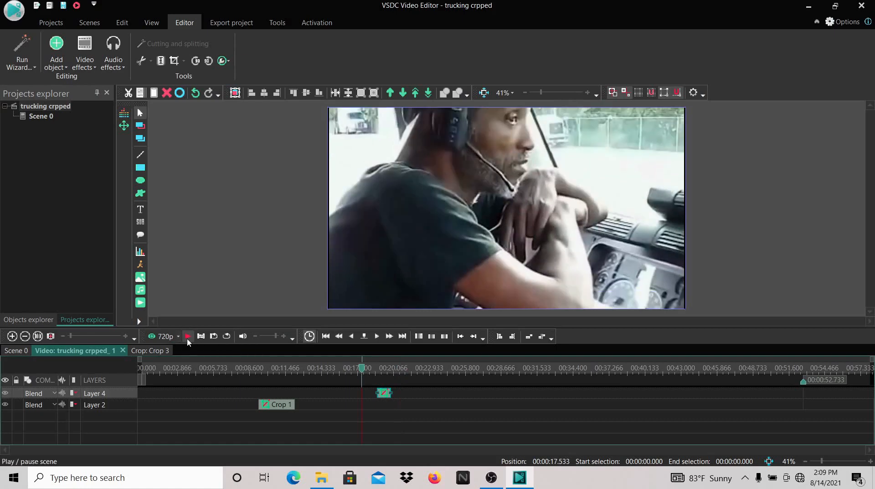
left_click(187, 337)
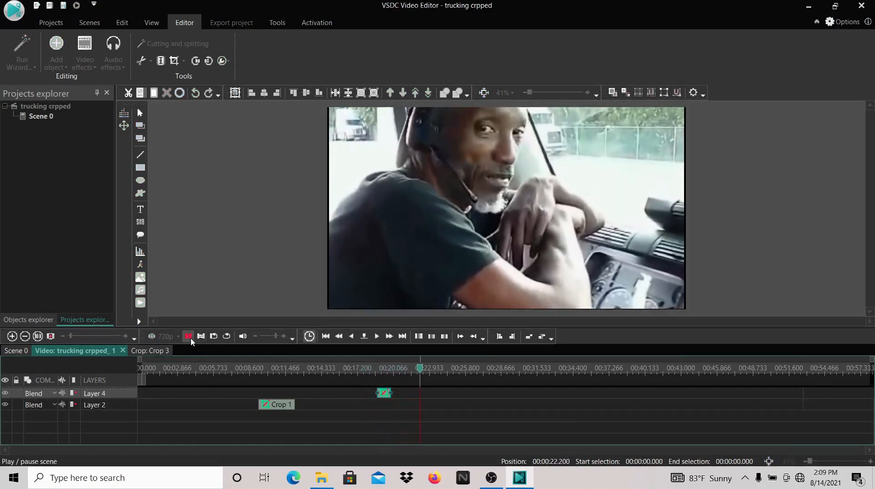
left_click(189, 337)
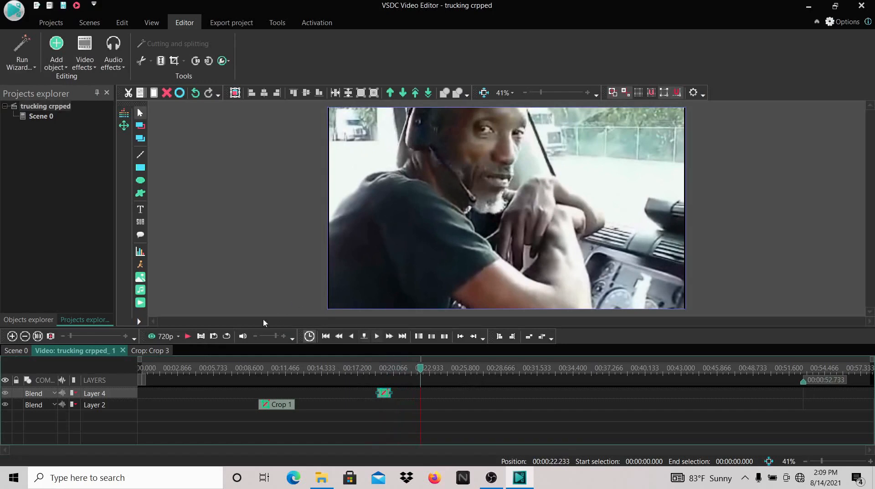
Play the video on until the round truck picture appears, stop at about 35.7 seconds, and clear the effect selection.
left_click(189, 337)
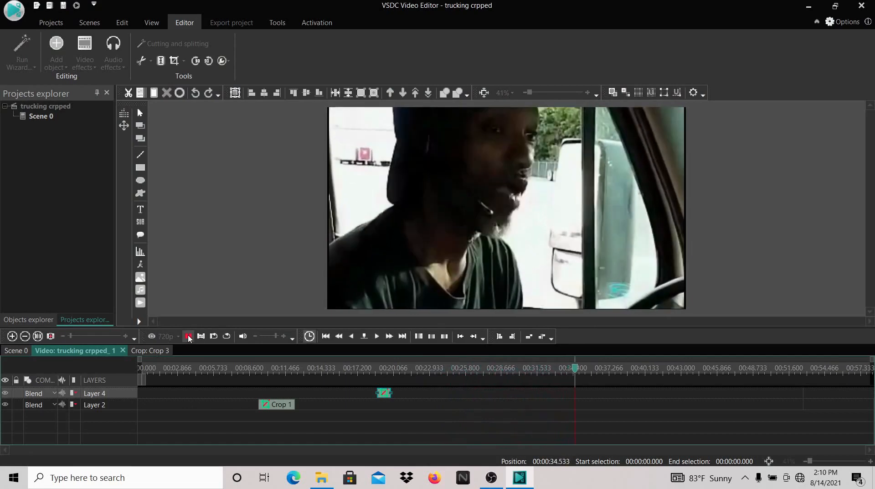
left_click(188, 336)
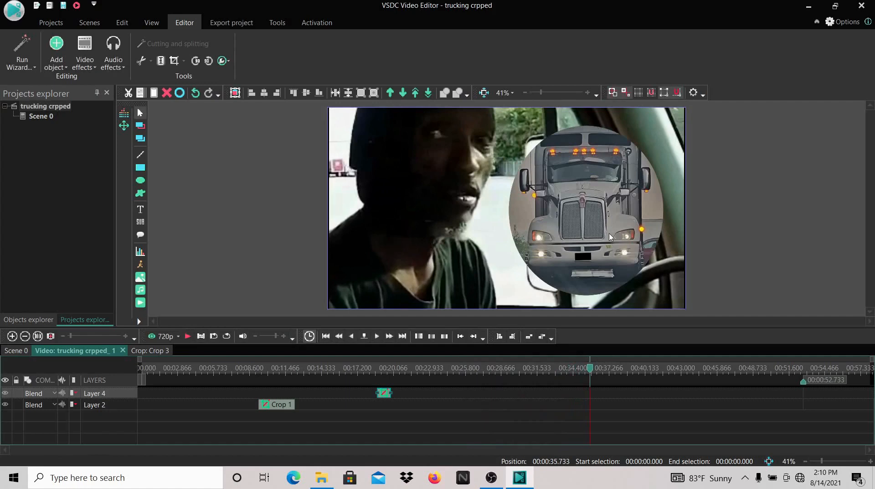
left_click(783, 196)
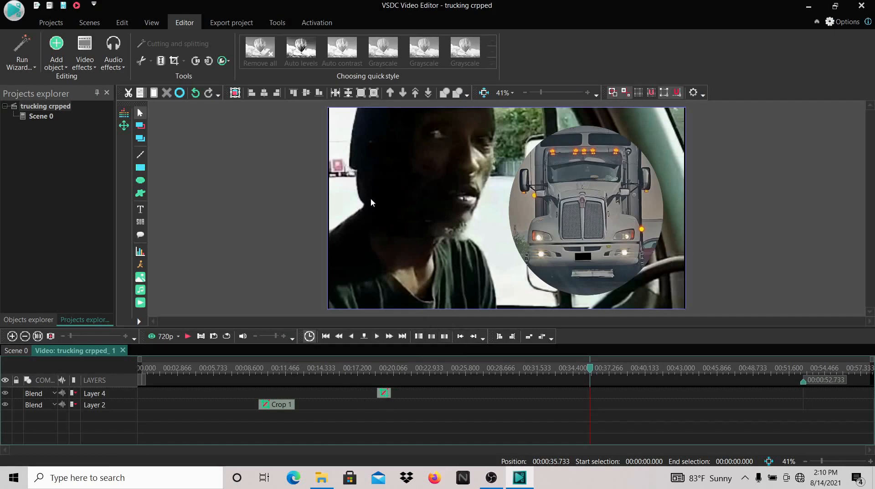
Add a Crop effect on a new layer starting from the cursor position at 35.733 seconds.
left_click(87, 68)
mouse_move(93, 123)
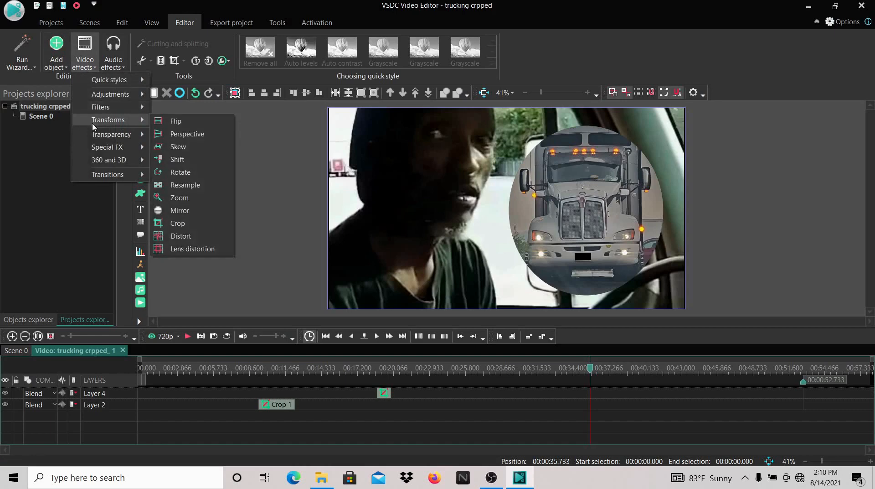
left_click(165, 223)
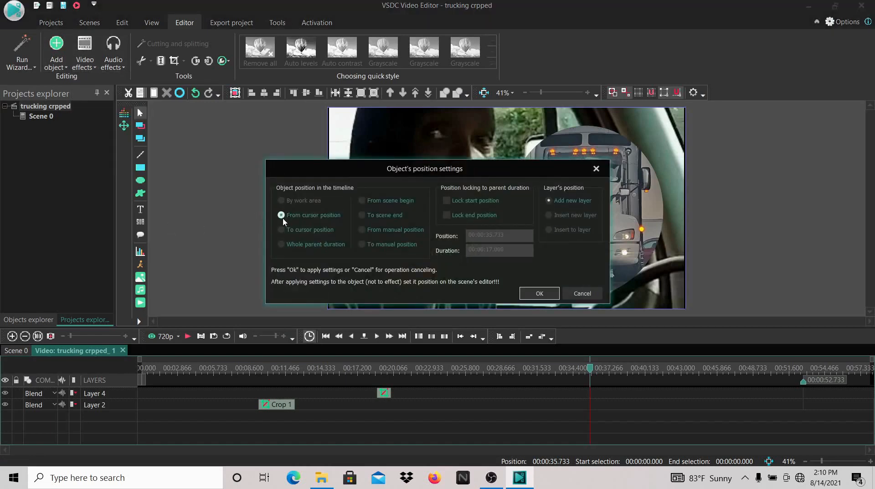
left_click(541, 292)
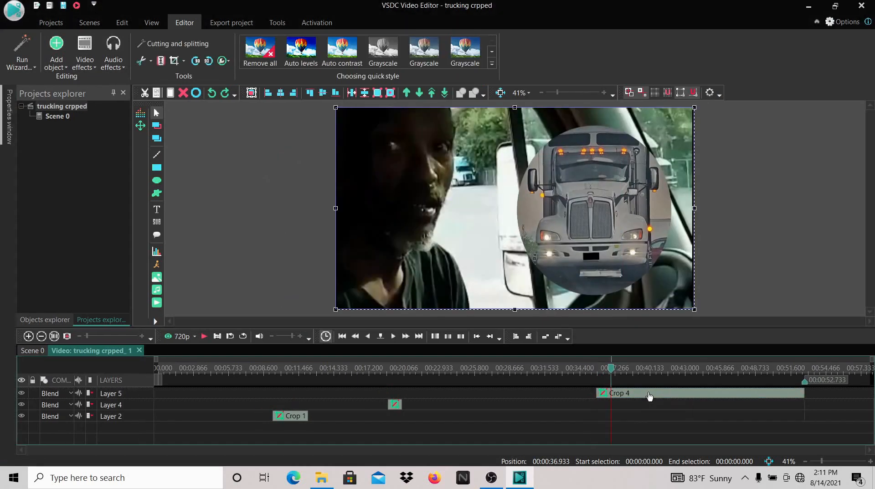
Crop the new effect around the round truck picture by setting its left border to about 45.6, and apply the crop.
left_click(650, 396)
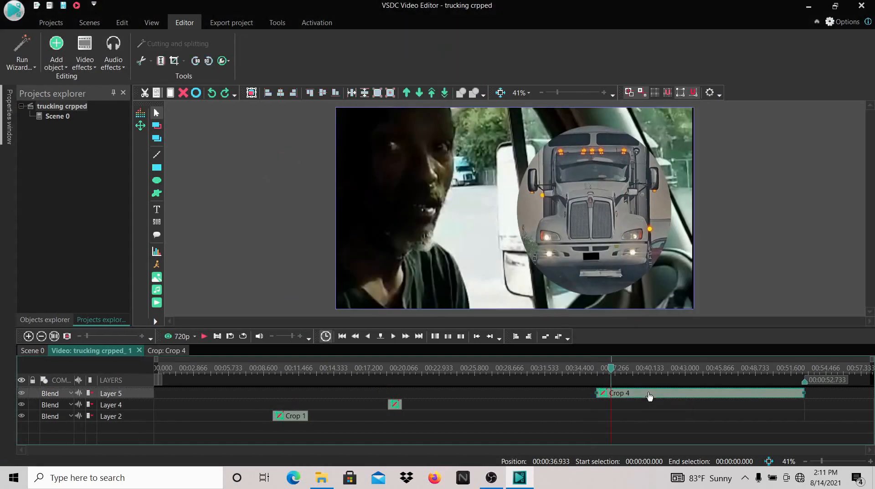
right_click(650, 396)
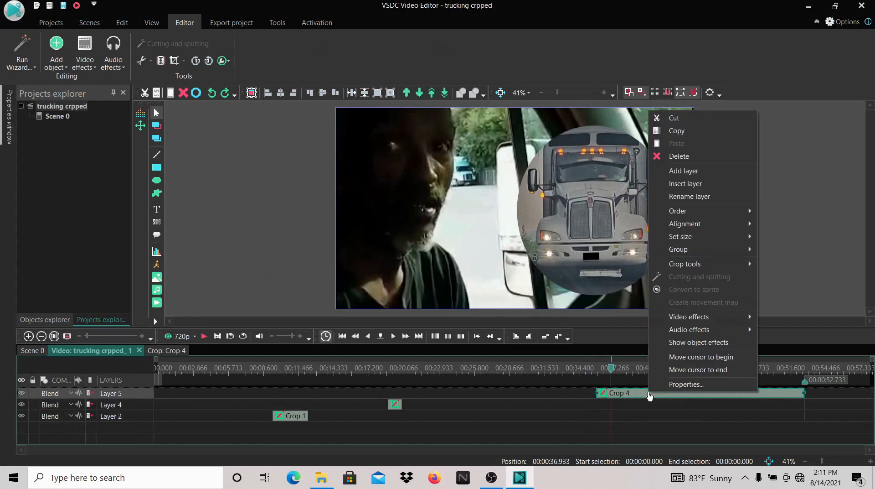
left_click(673, 386)
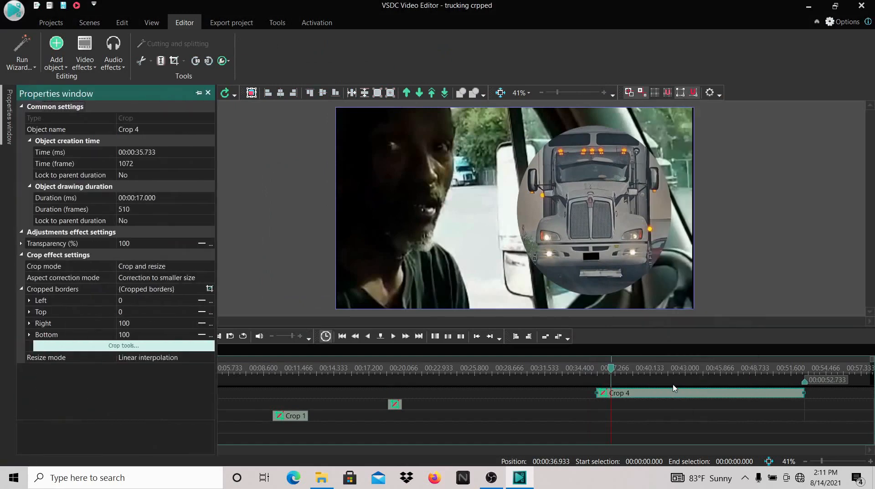
left_click(131, 348)
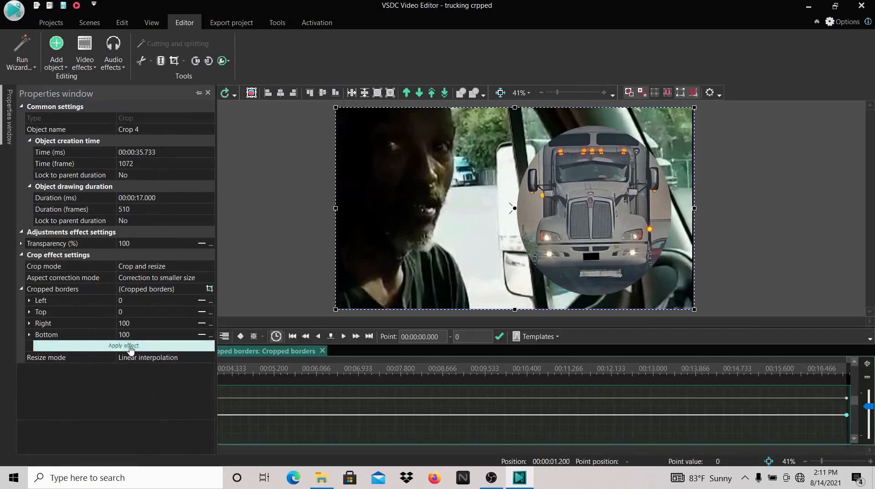
left_click(131, 348)
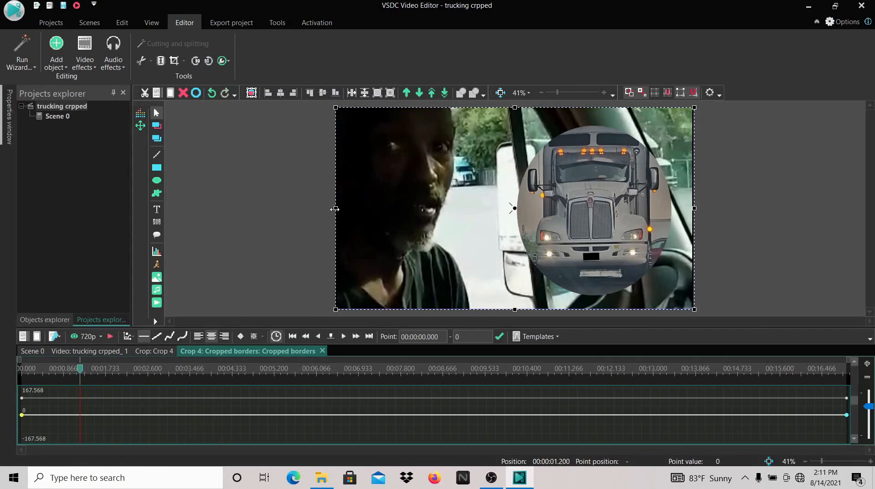
left_click_drag(335, 209, 497, 217)
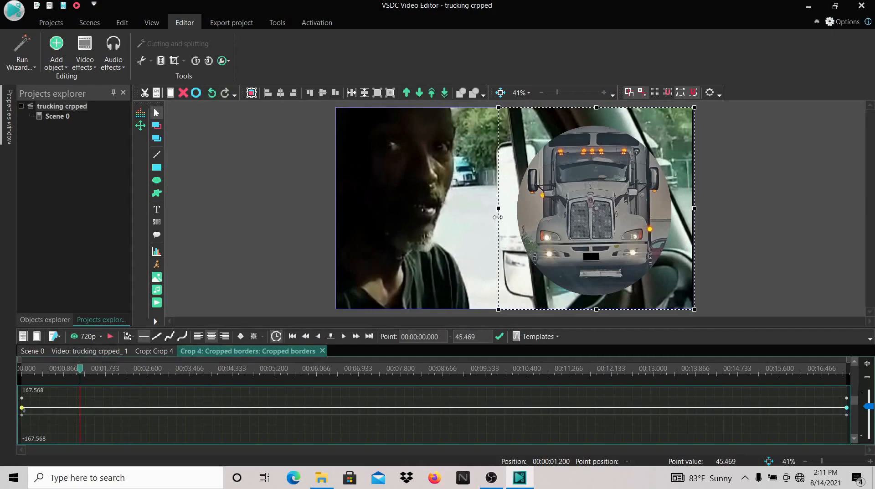
left_click_drag(497, 217, 498, 217)
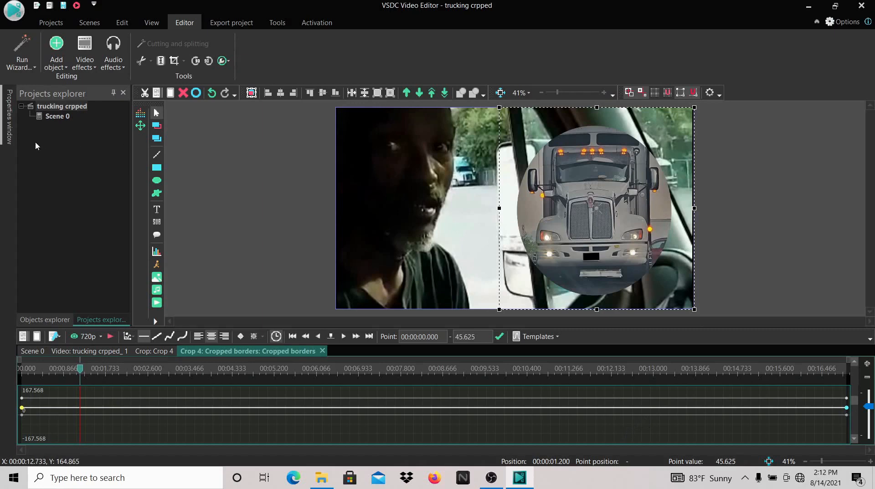
mouse_move(12, 133)
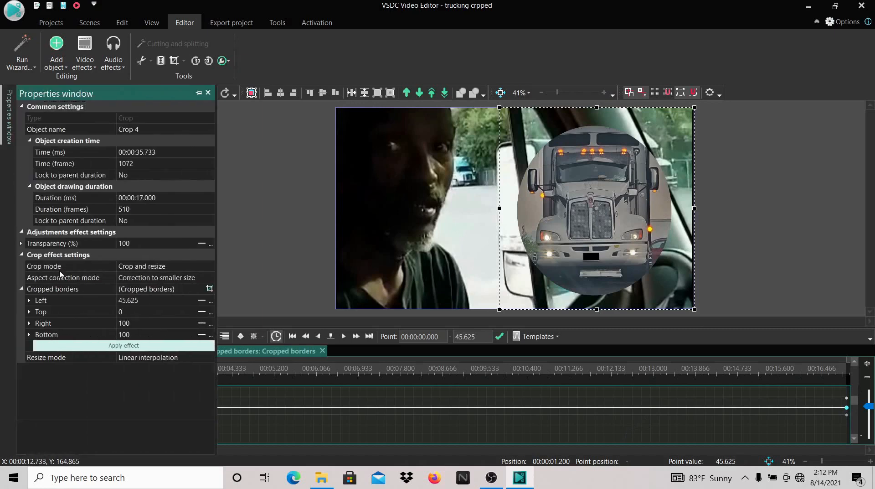
left_click(82, 347)
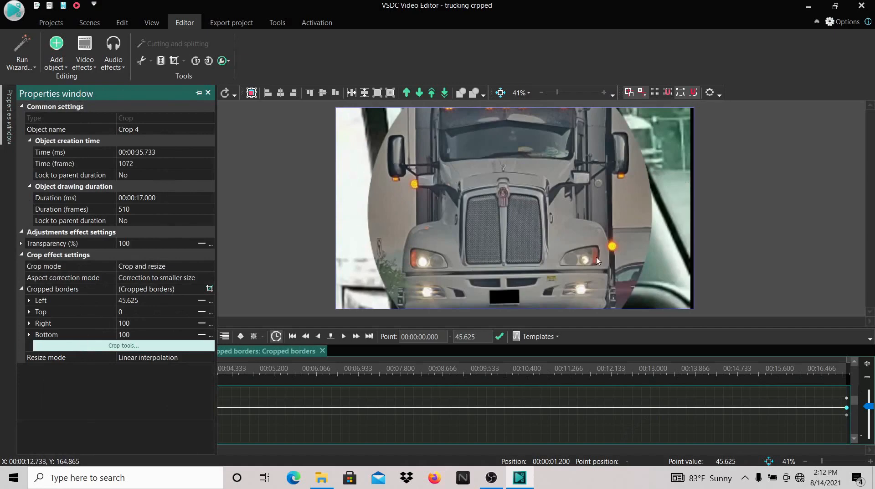
left_click(208, 93)
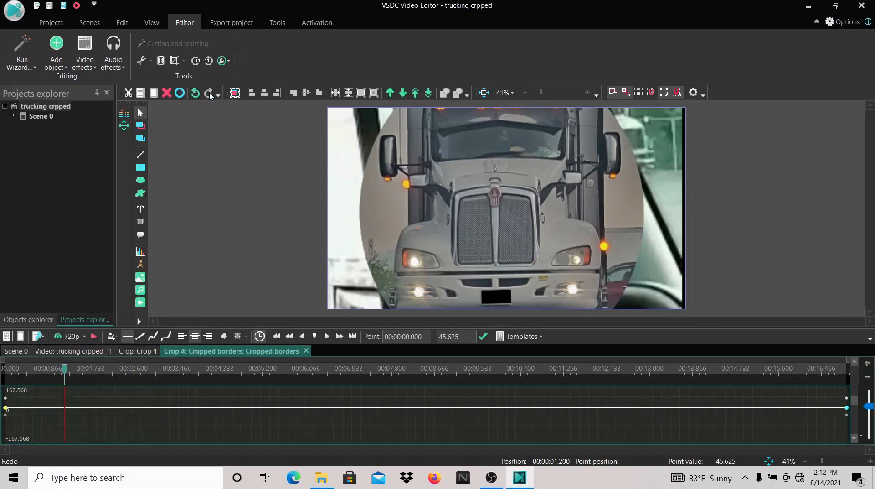
View the first frames of the cropped truck picture, and return to the video's effect timeline.
left_click(12, 372)
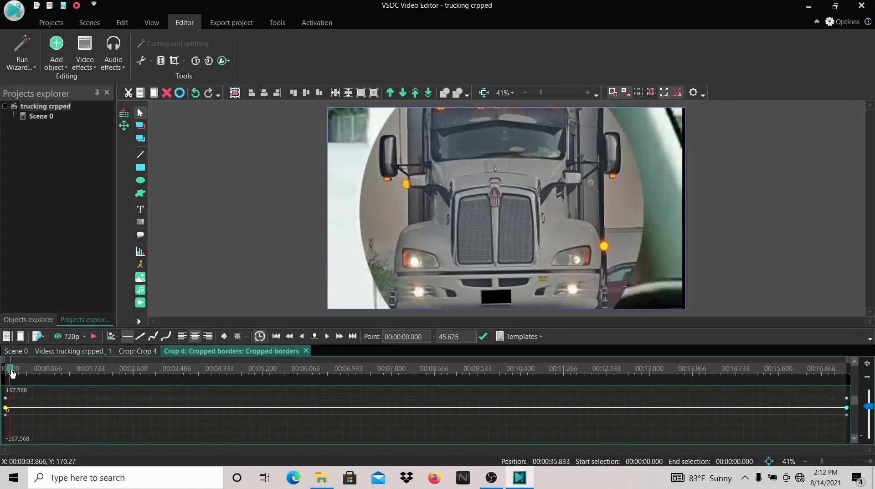
left_click(7, 372)
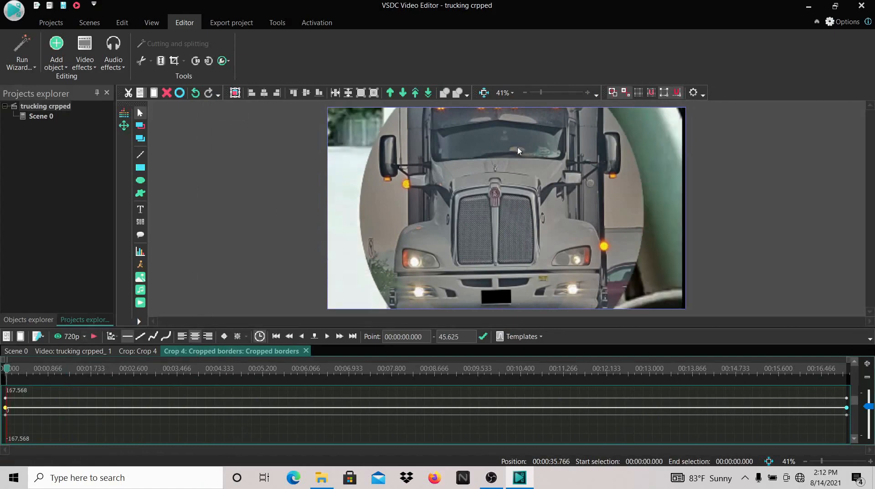
left_click(134, 351)
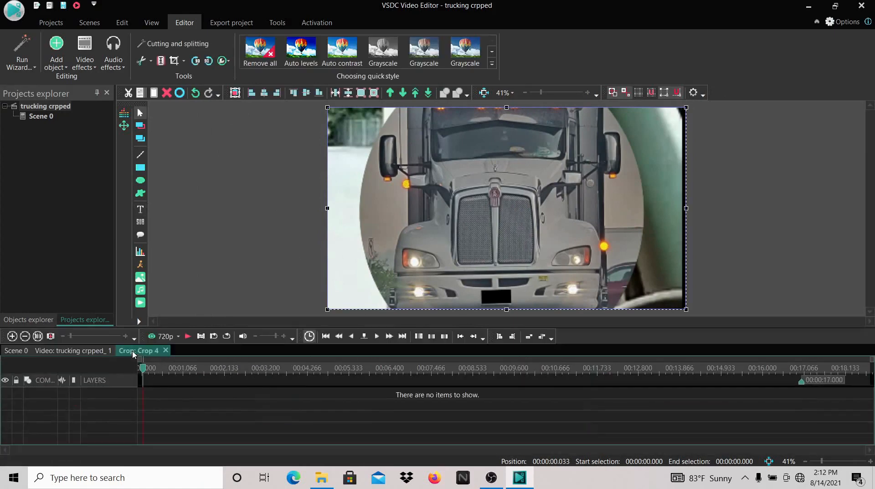
left_click(91, 351)
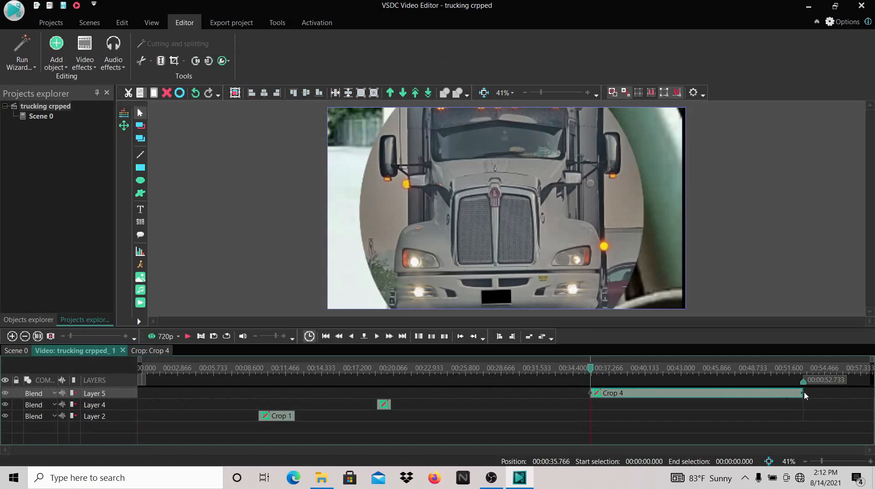
Find where the truck close-up should stop, and trim the end of the new Crop effect back to 37.7 seconds.
left_click(695, 367)
left_click(669, 368)
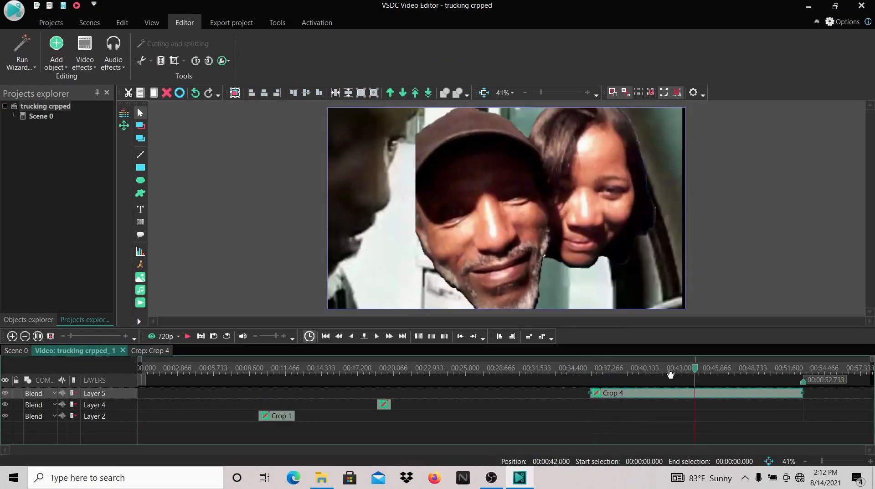
left_click(640, 373)
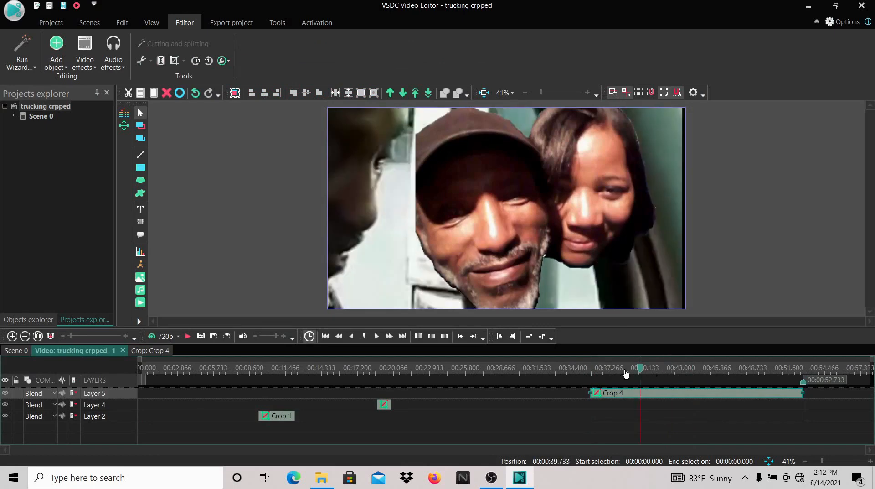
left_click(625, 373)
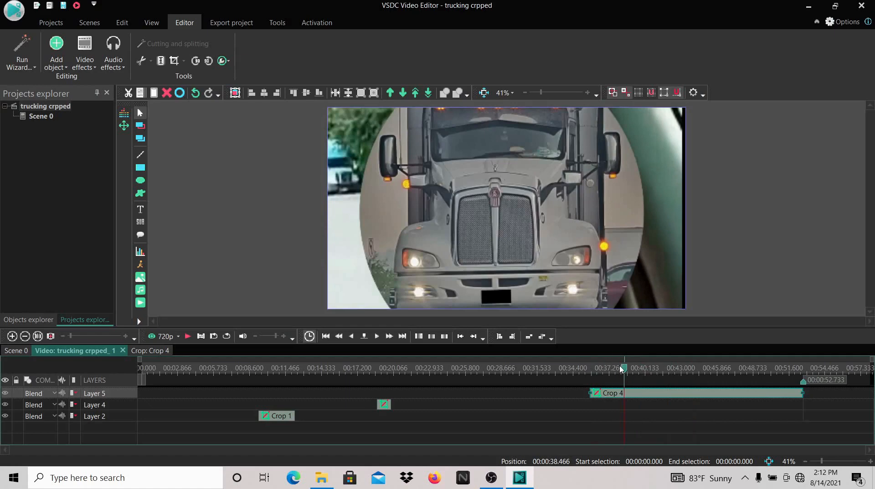
left_click(645, 369)
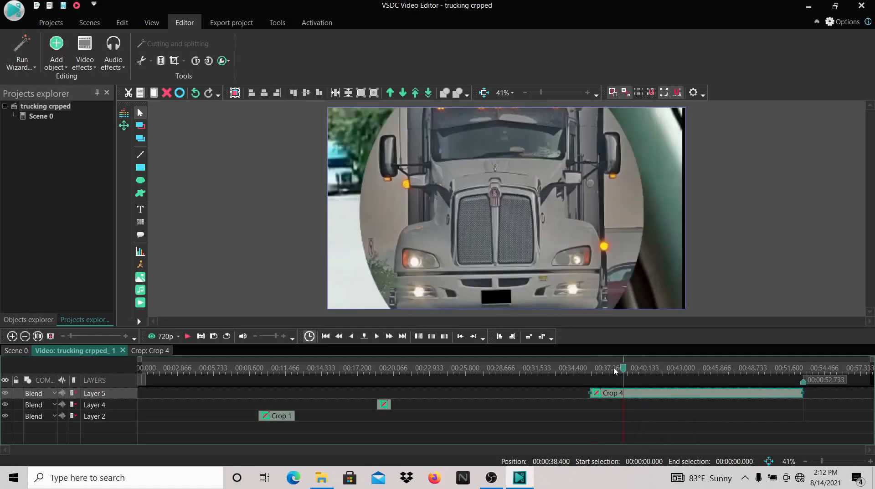
left_click(615, 371)
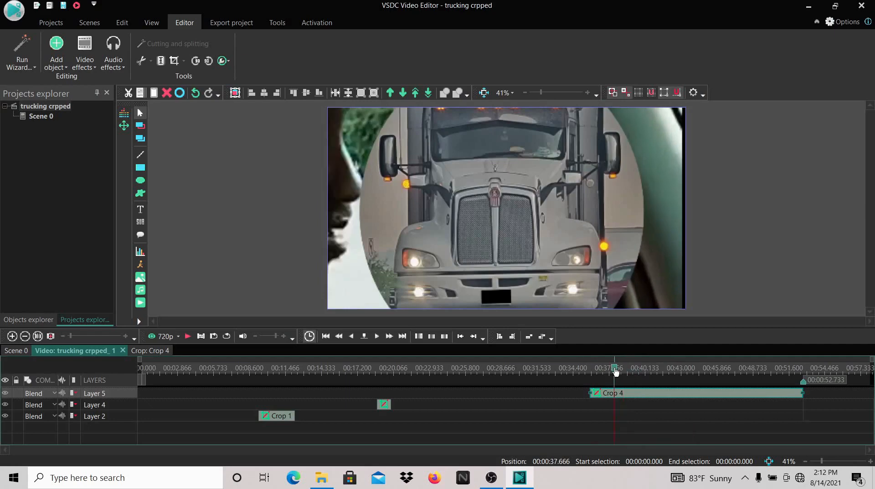
left_click(613, 371)
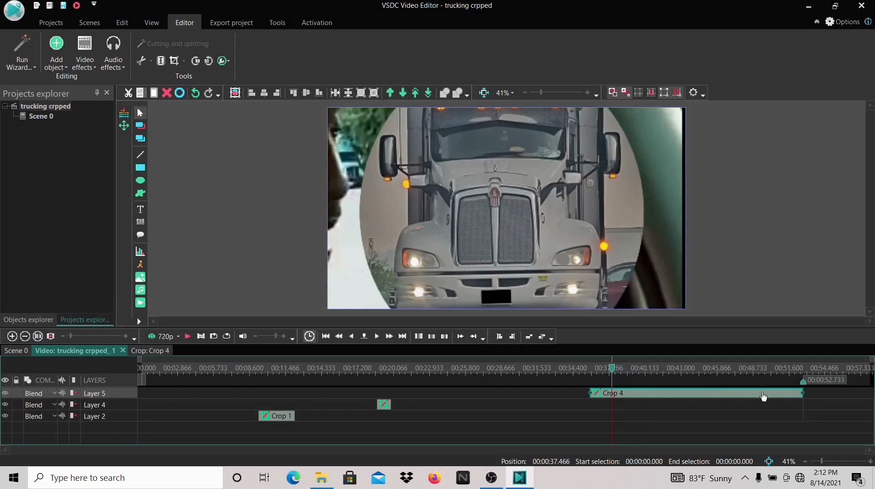
left_click(615, 369)
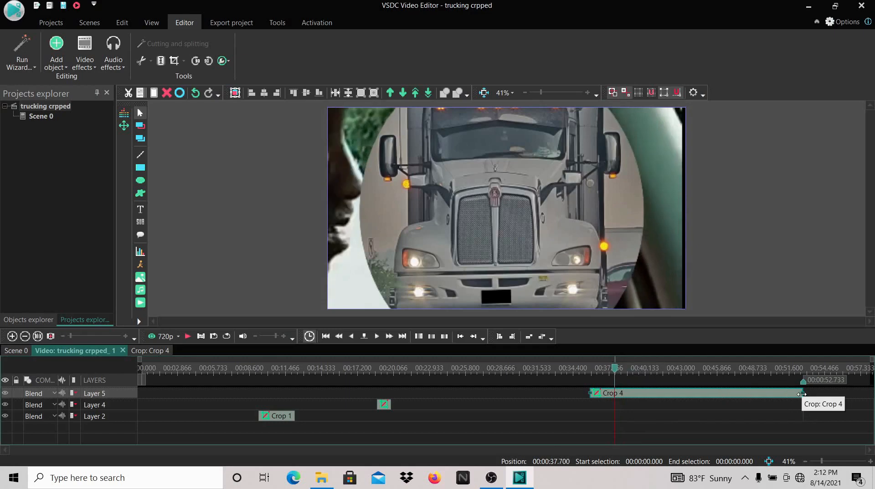
left_click_drag(802, 394, 614, 385)
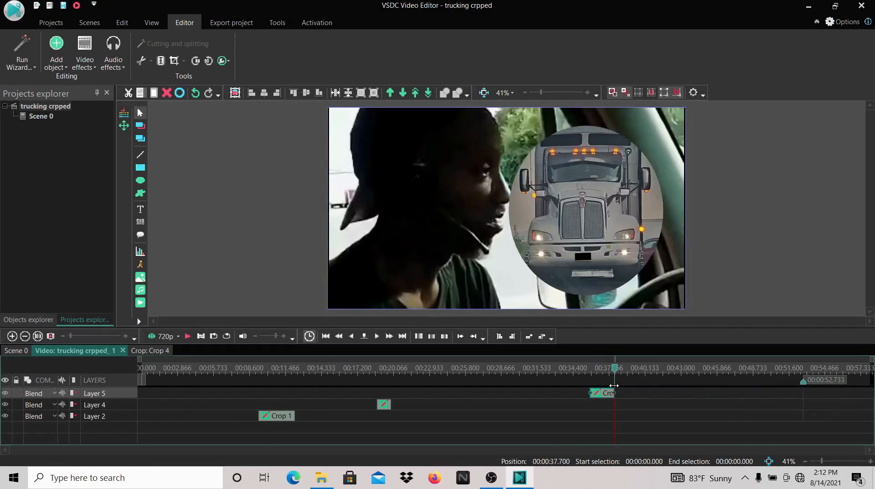
Play the section from about 34.7 to 41.5 seconds, and replay its opening to check when the truck close-up starts.
left_click(578, 371)
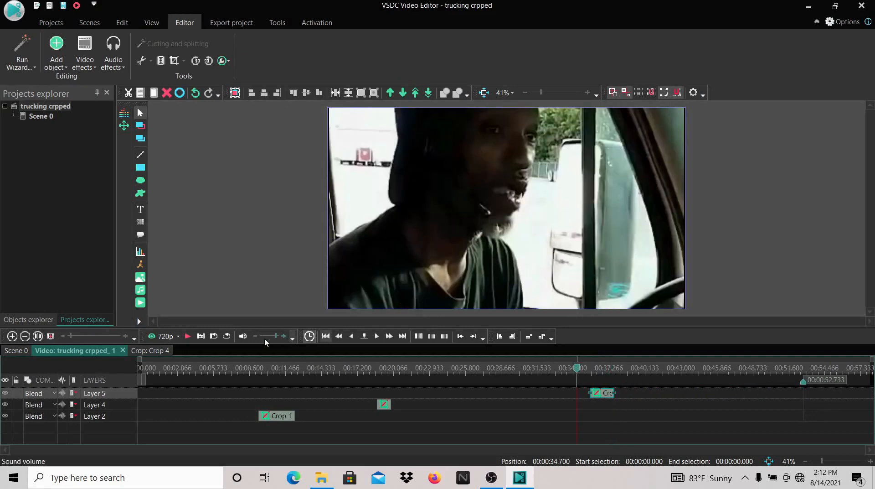
left_click(187, 338)
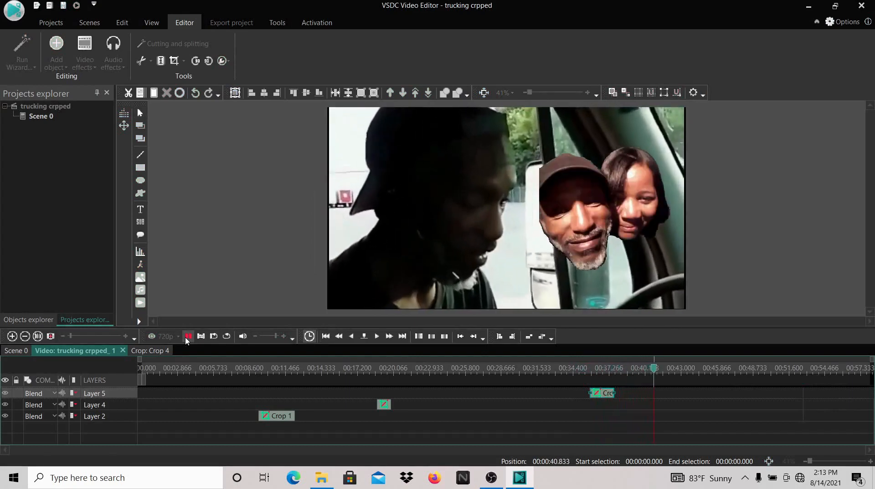
left_click(188, 337)
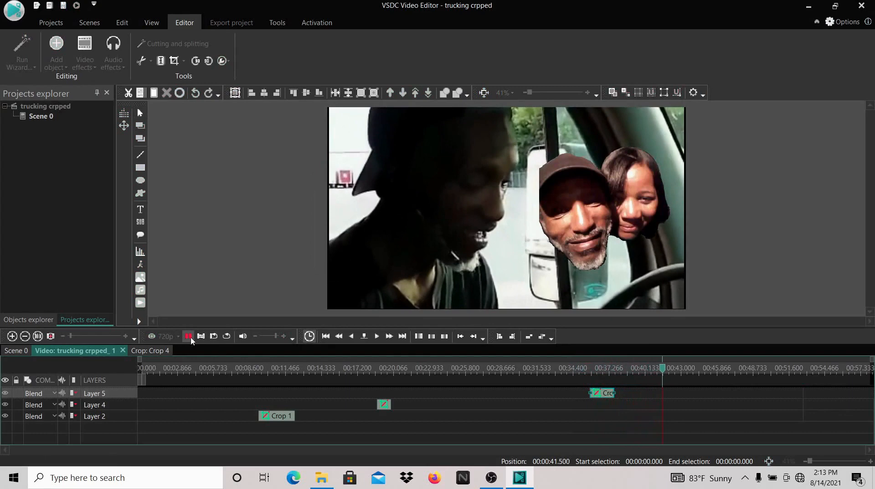
left_click(585, 370)
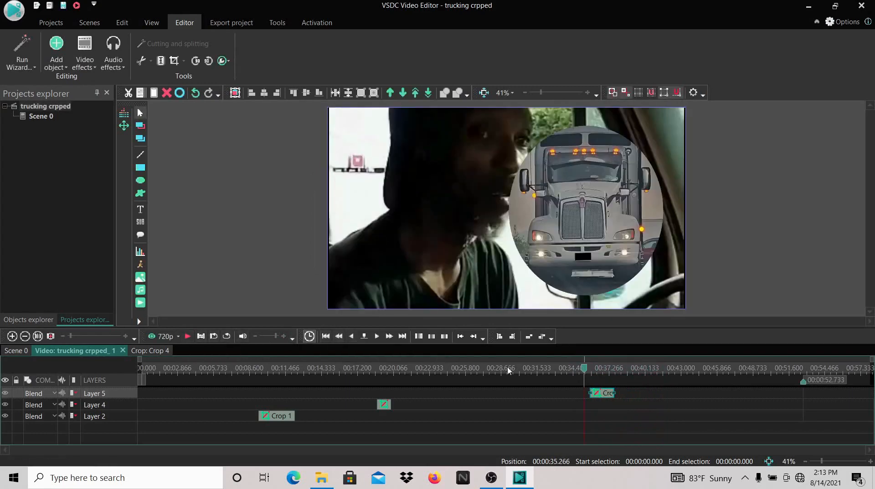
left_click(571, 373)
left_click(188, 335)
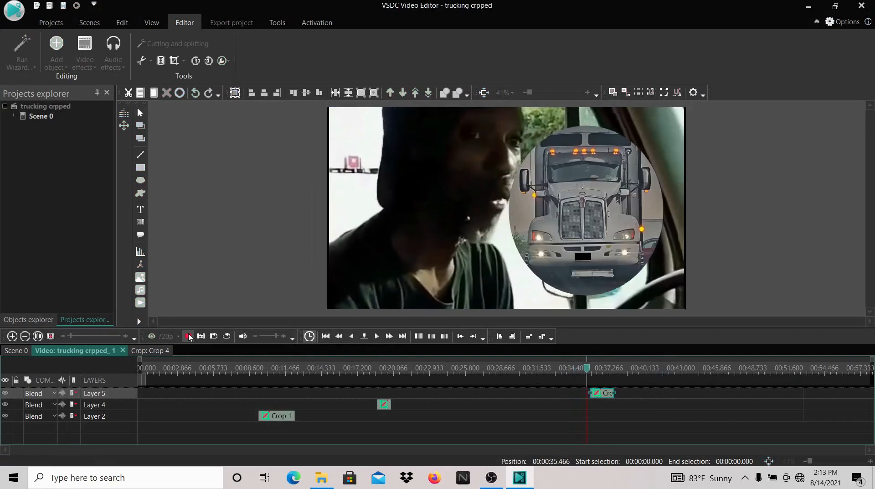
left_click(188, 336)
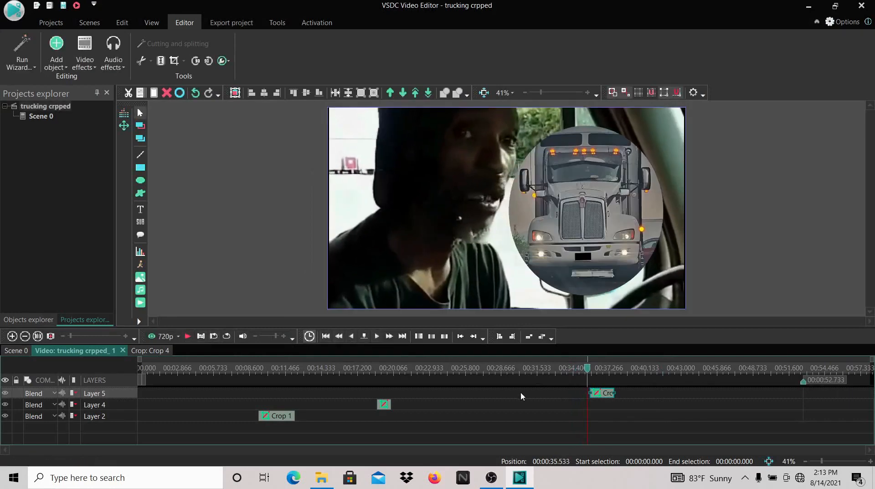
Trim the start of the truck picture's Crop effect forward to about 36.8 seconds, and play the section again.
left_click_drag(591, 393, 605, 392)
left_click(570, 371)
left_click(187, 336)
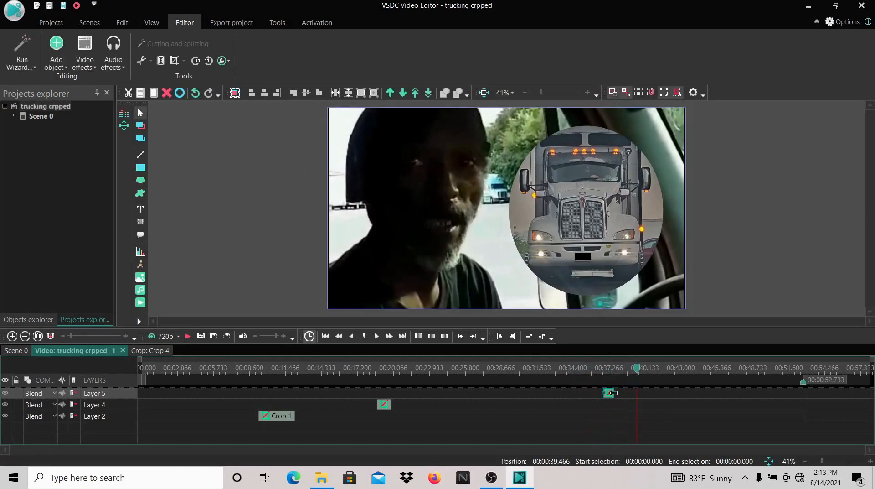
Extend the end of the truck picture's Crop effect to about 38 seconds, and play from 34.9 to about 40.5 seconds.
left_click_drag(614, 393, 618, 392)
left_click(580, 373)
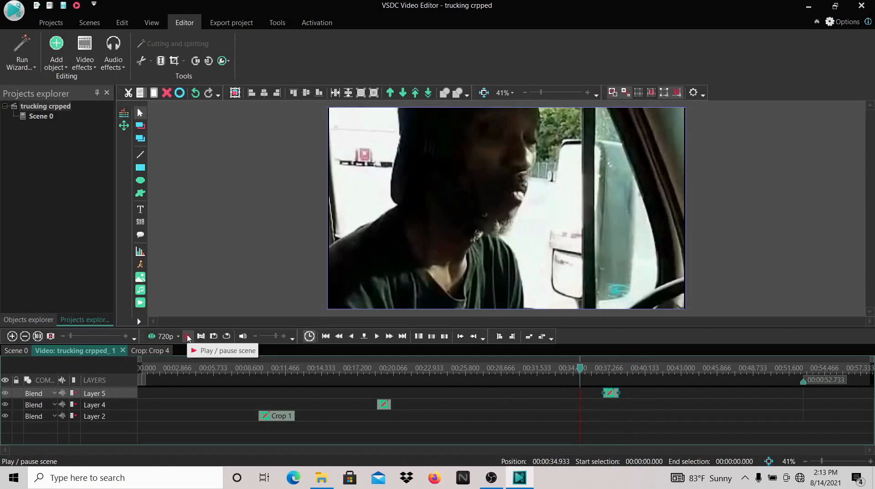
left_click(187, 337)
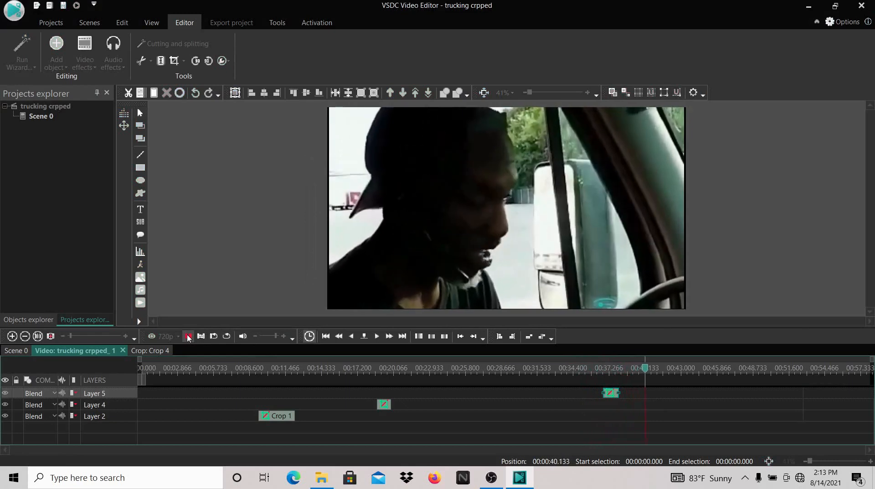
left_click(188, 338)
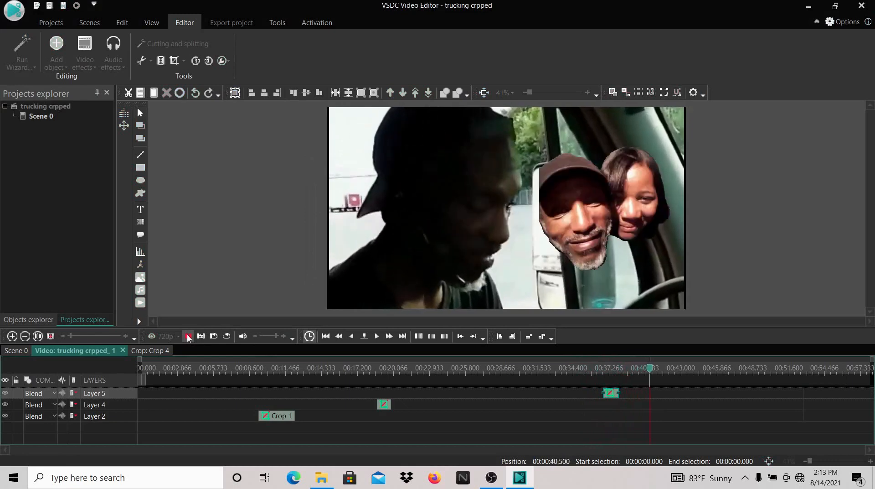
Play the section from about 39.4 to 41 seconds to find where the picture of the two faces appears.
left_click(637, 370)
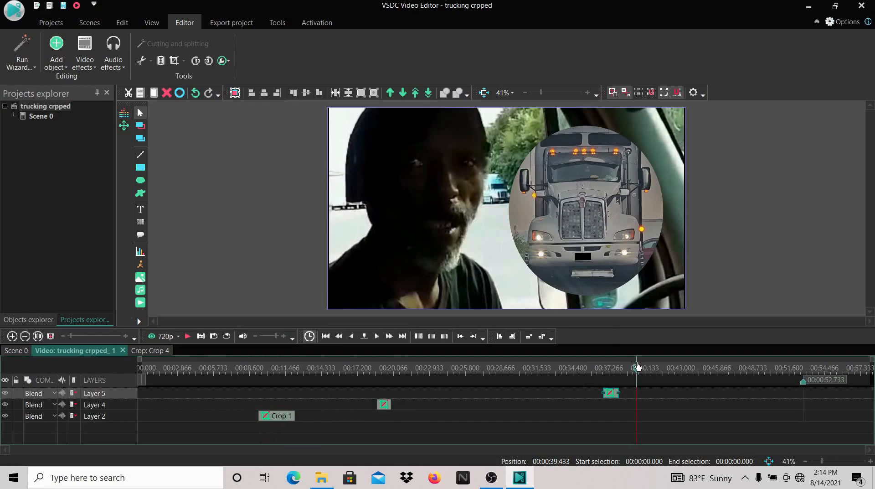
left_click(188, 337)
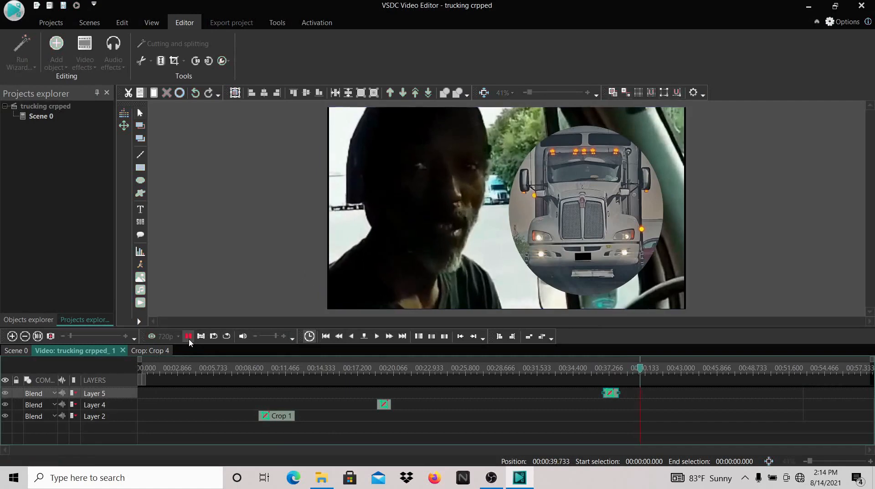
left_click(189, 338)
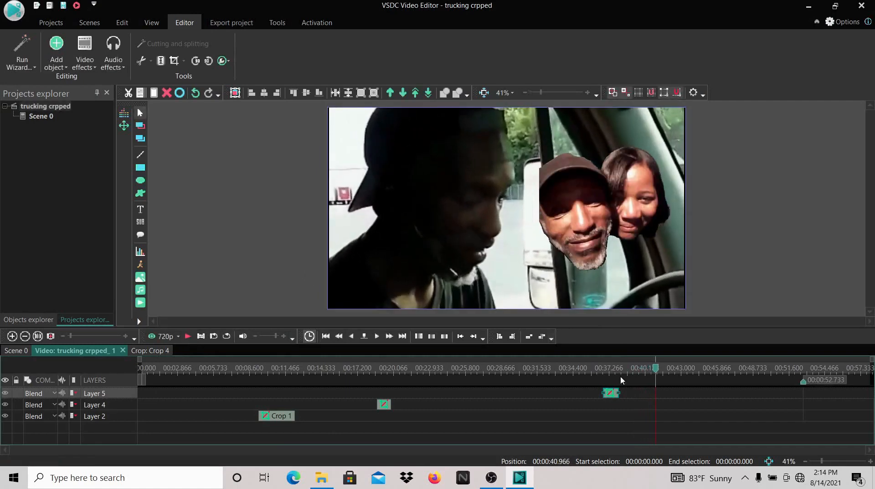
Add a Crop effect to the scene's video on a new layer, running up to the cursor position at about 40.2 seconds.
left_click(648, 370)
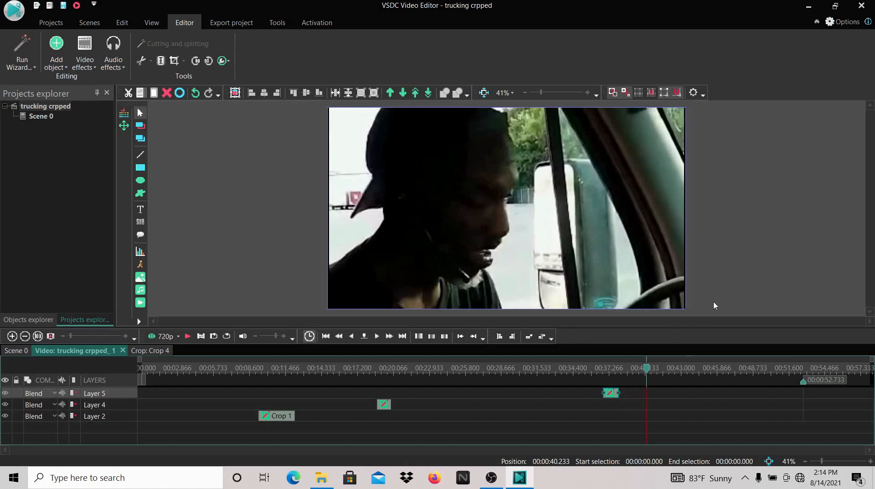
left_click(745, 236)
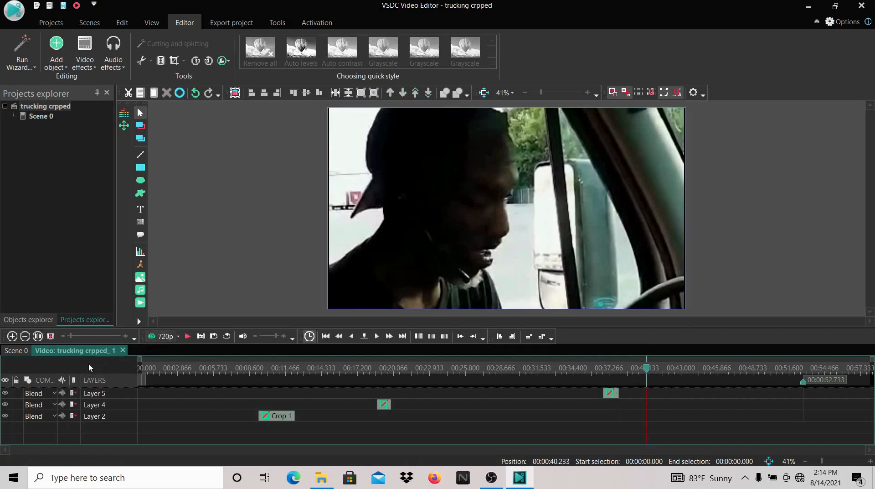
left_click(19, 351)
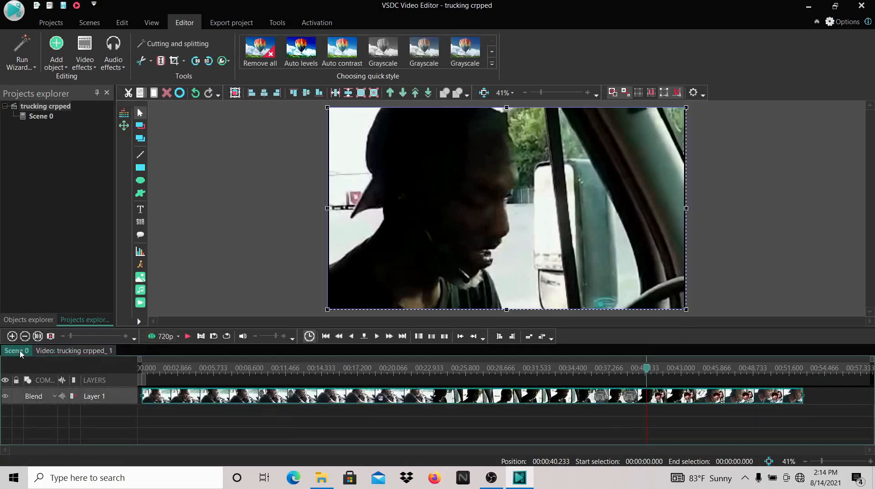
left_click(515, 427)
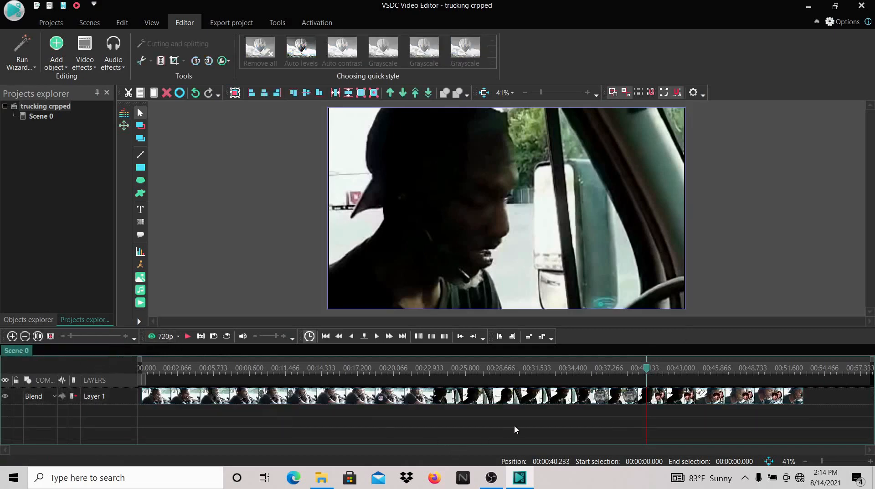
left_click(564, 396)
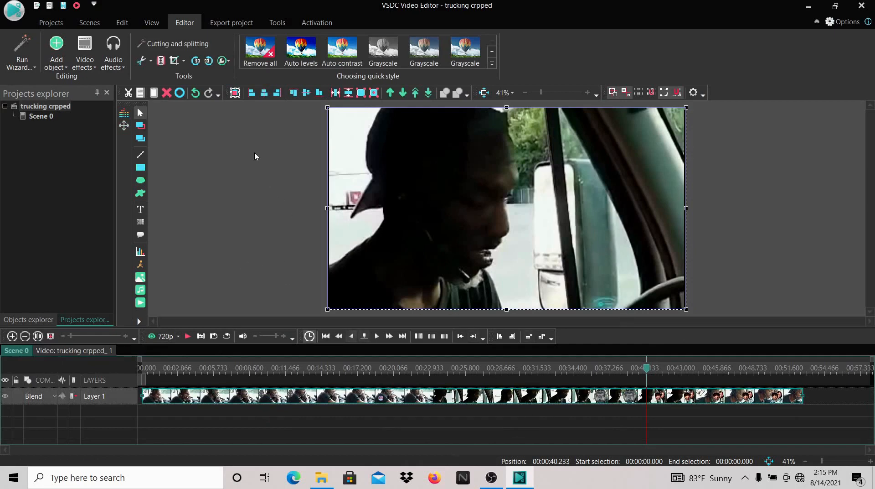
left_click(94, 68)
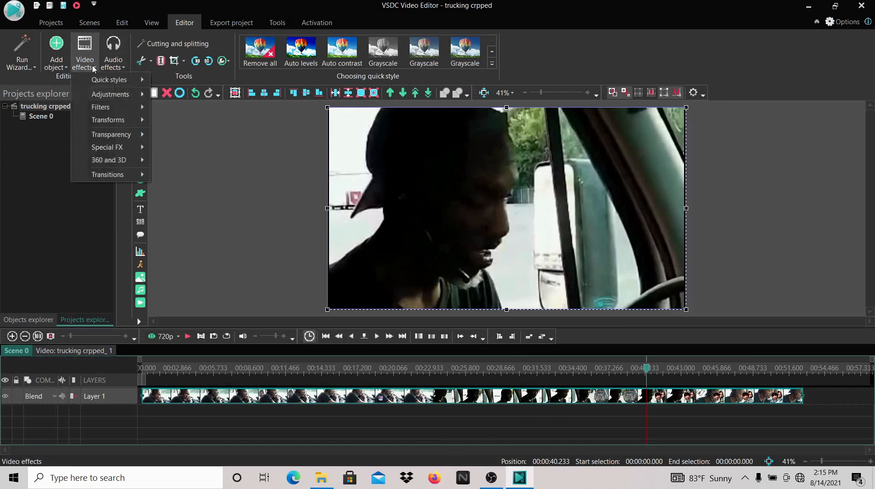
mouse_move(100, 124)
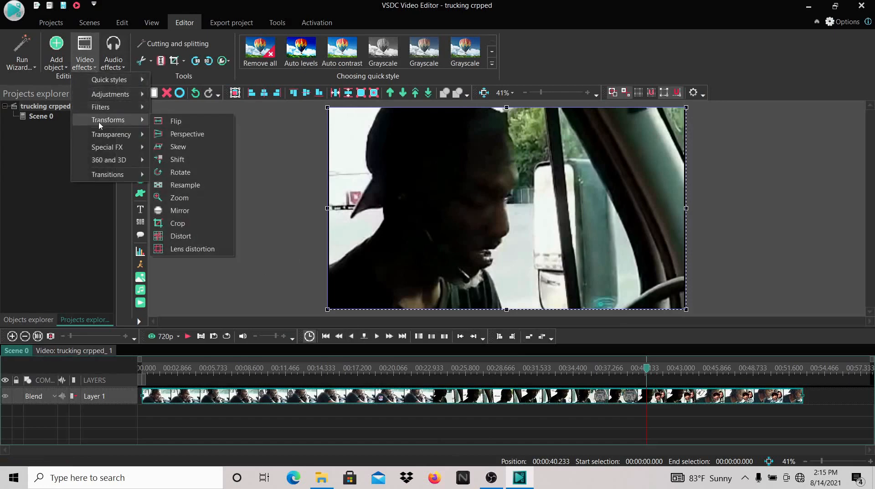
left_click(178, 224)
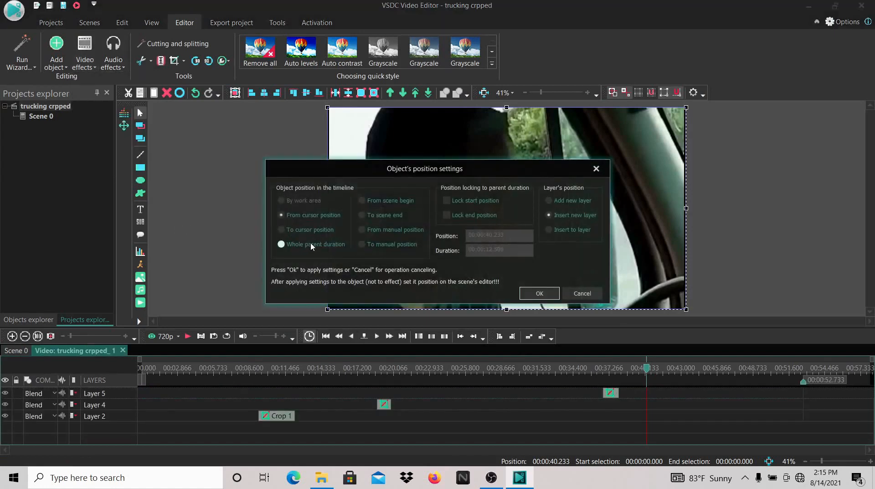
left_click(281, 229)
left_click(542, 293)
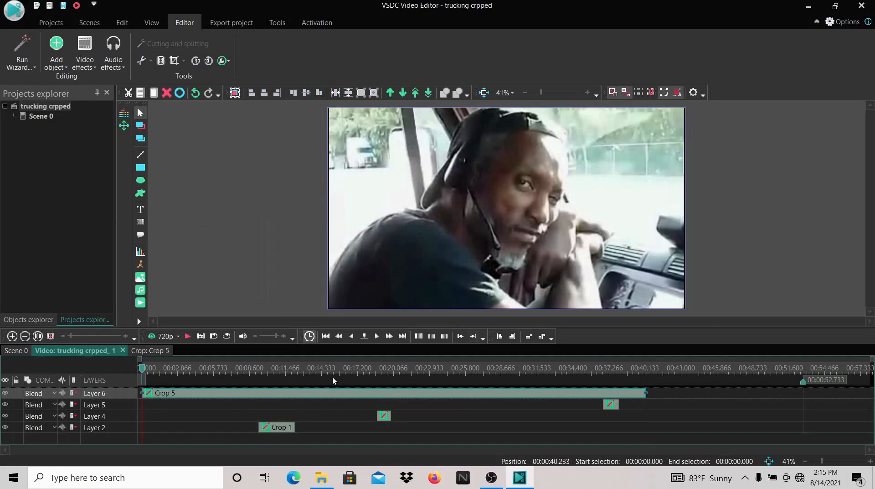
Shift the new Crop effect about 1.5 seconds later, and trim its start to about 40.1 seconds so it lasts about 1.7 seconds.
left_click(628, 371)
left_click_drag(628, 372, 654, 369)
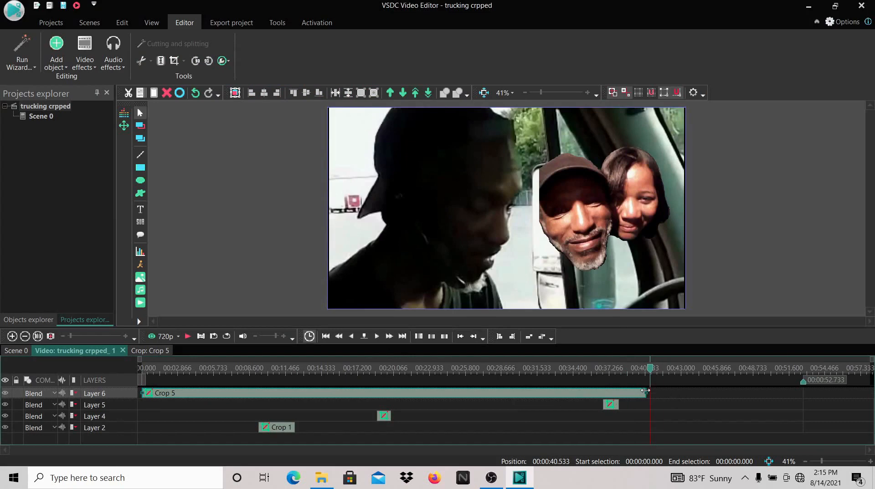
left_click_drag(595, 395, 611, 398)
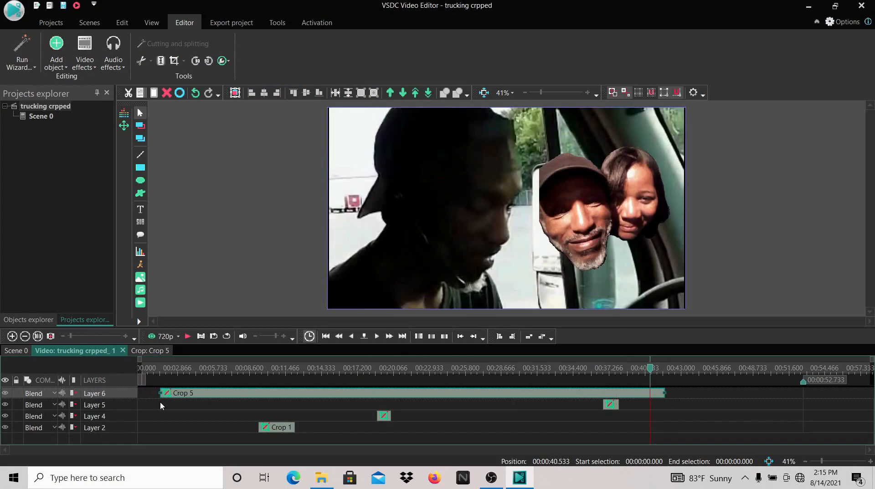
left_click_drag(160, 391, 646, 391)
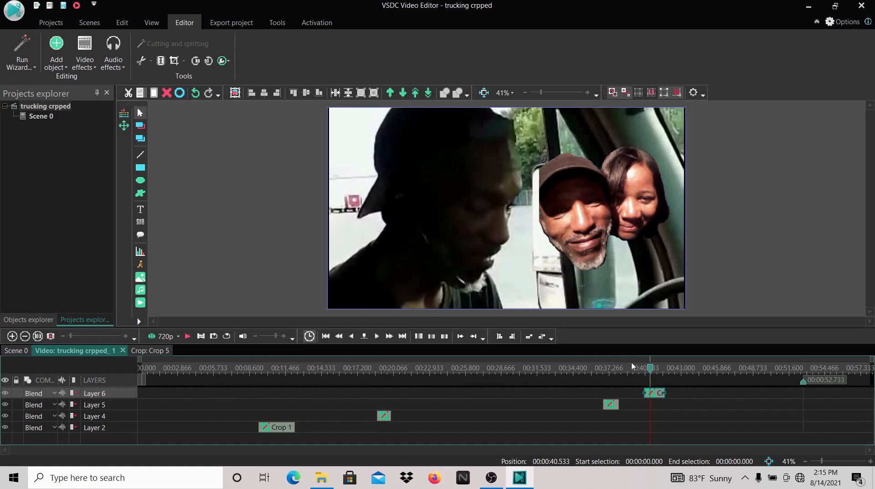
Find where the two-face picture appears, and move the new Crop effect so that it starts at about 40.3 seconds.
left_click(643, 368)
left_click_drag(653, 394, 660, 394)
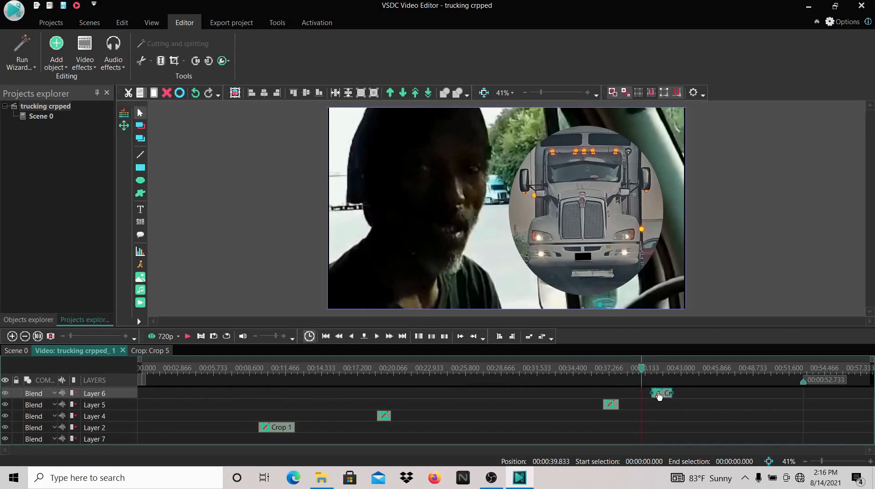
left_click(649, 367)
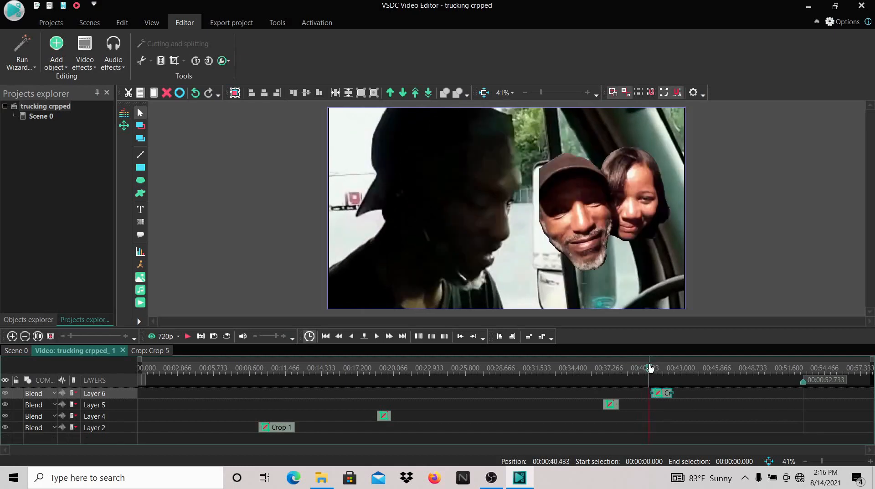
left_click(645, 368)
left_click(648, 367)
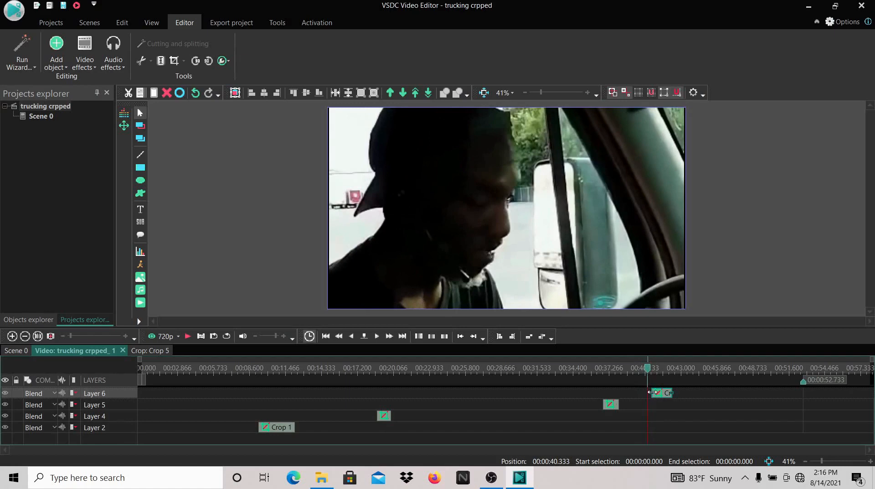
left_click(647, 369)
mouse_move(648, 370)
left_mouse_down()
mouse_move(658, 368)
mouse_move(649, 370)
left_mouse_up()
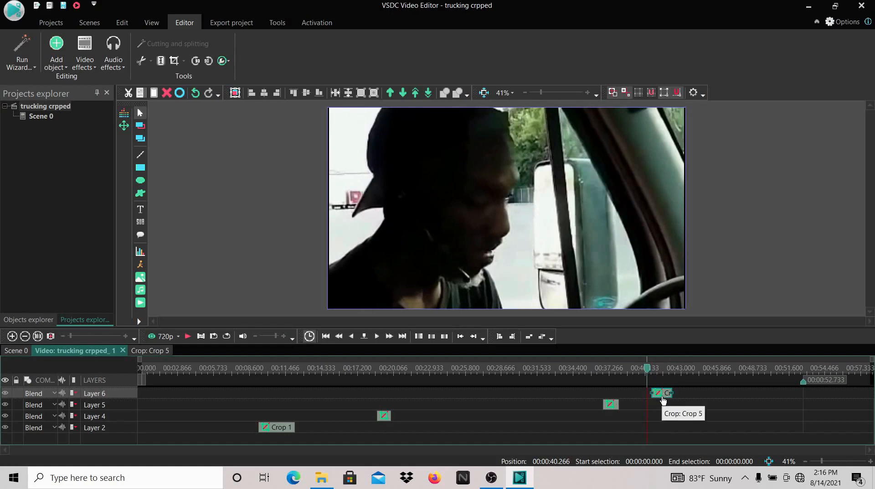
left_click_drag(662, 398, 659, 398)
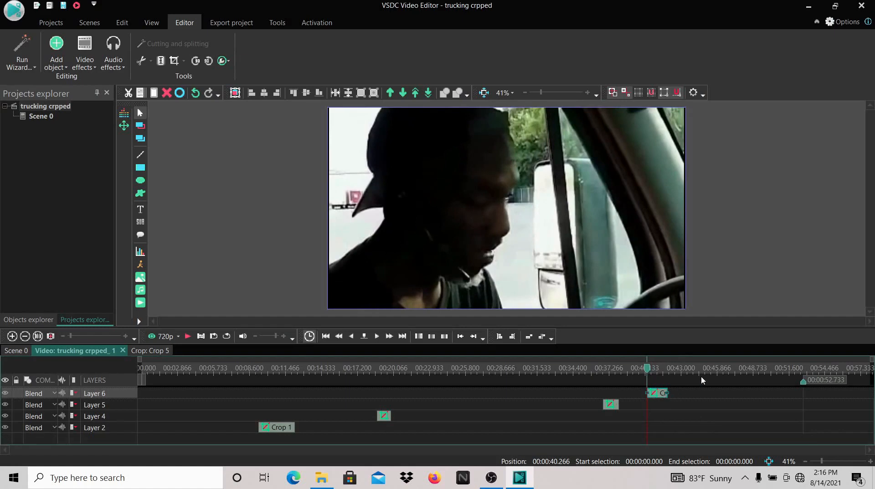
Crop the effect's borders around the two faces, at about left 58.958, top 18.704, right 96.302 and bottom 81.481, and apply the effect.
left_click(655, 397)
left_click(665, 395)
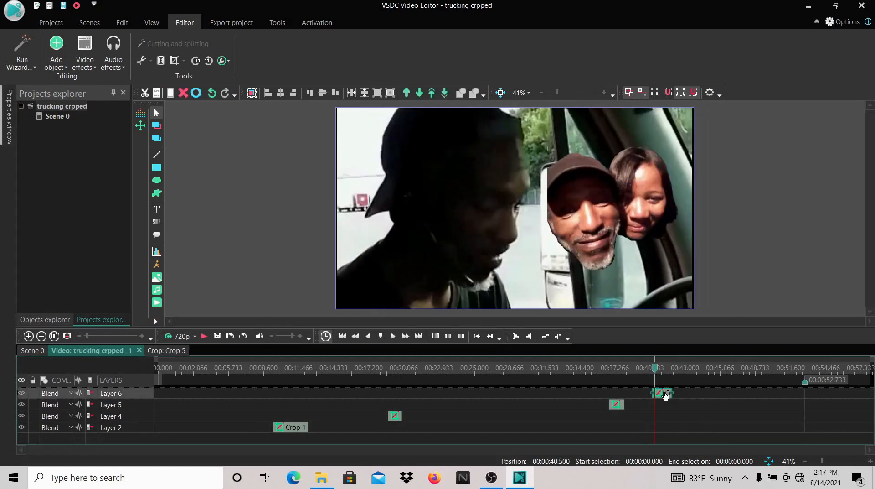
right_click(665, 395)
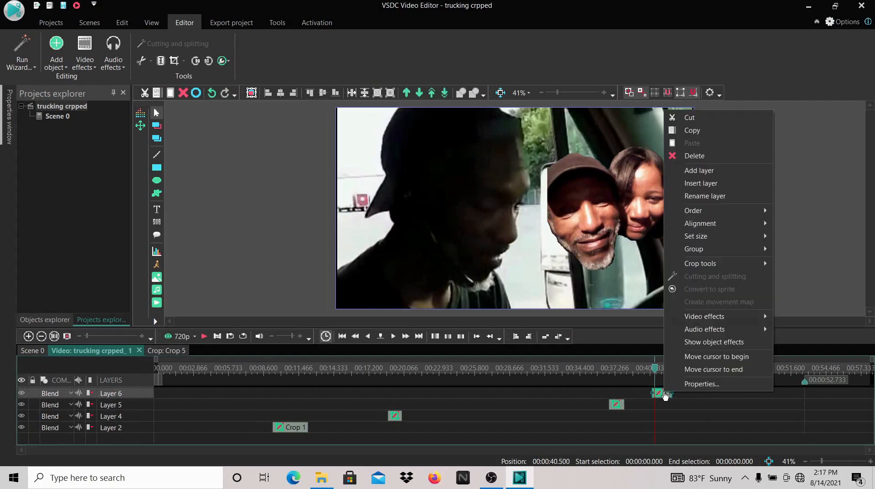
left_click(689, 388)
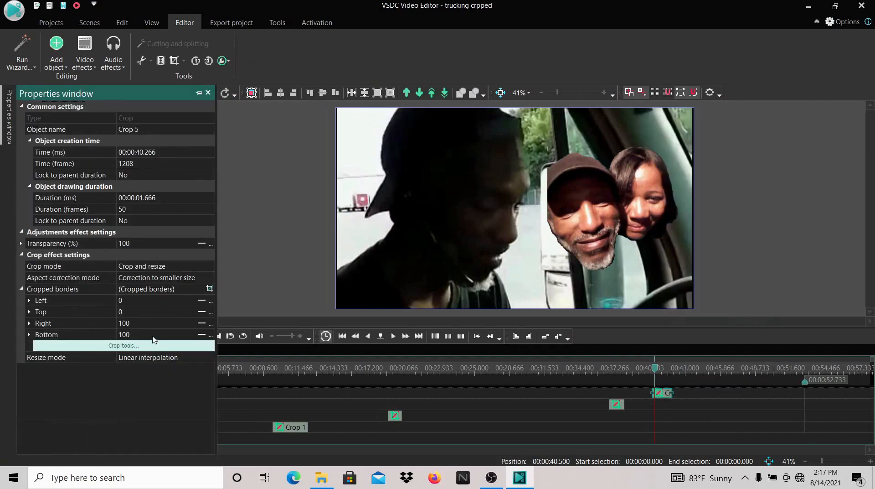
left_click(143, 347)
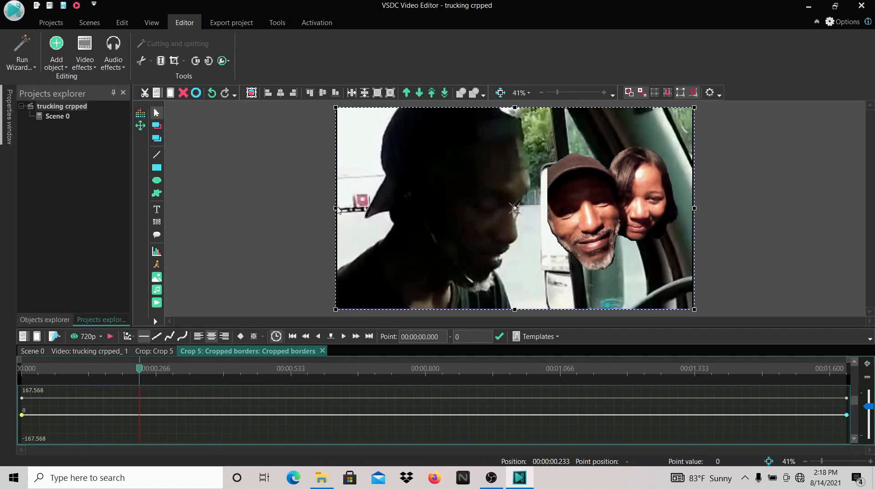
left_click_drag(333, 210, 545, 214)
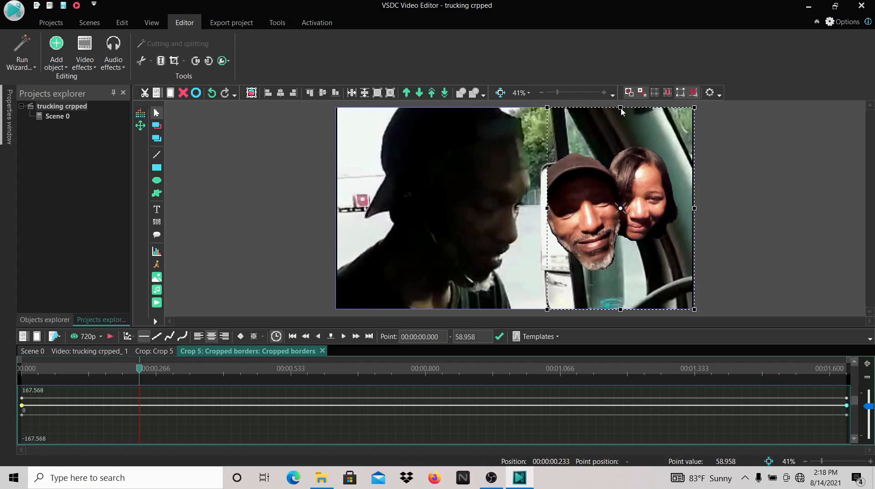
left_click_drag(621, 107, 620, 144)
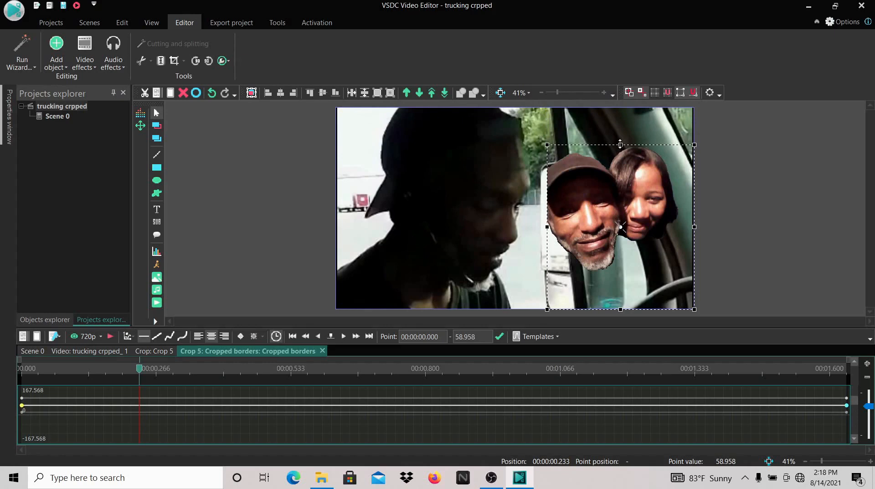
left_click_drag(621, 309, 624, 272)
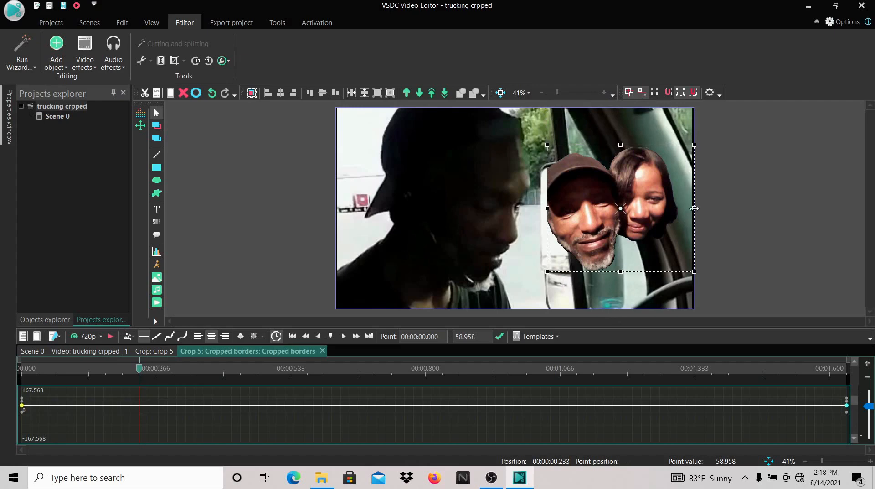
left_click_drag(695, 208, 681, 209)
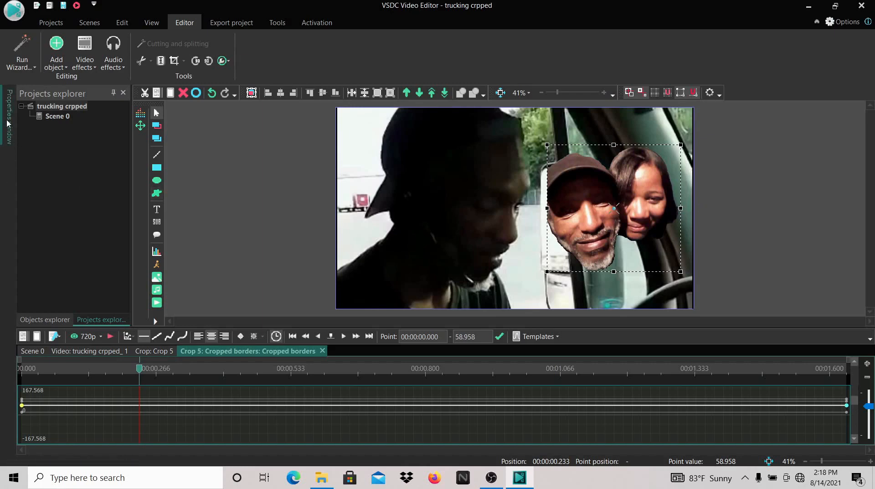
mouse_move(7, 123)
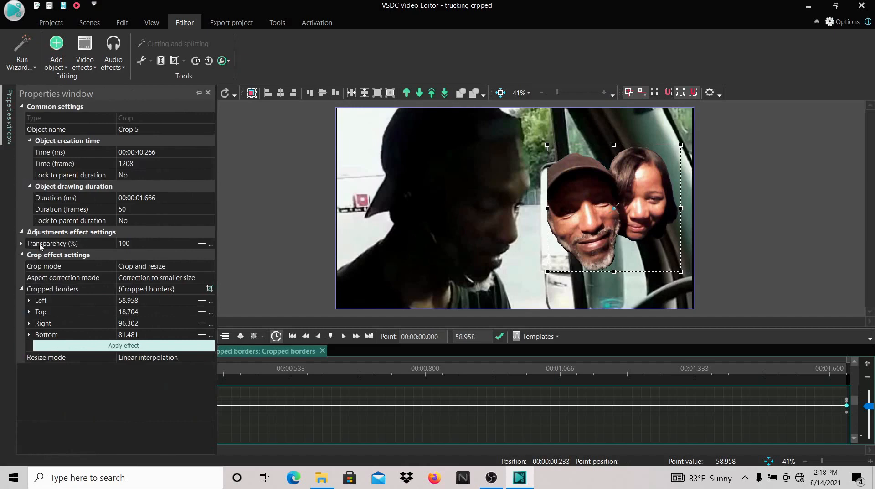
left_click(91, 347)
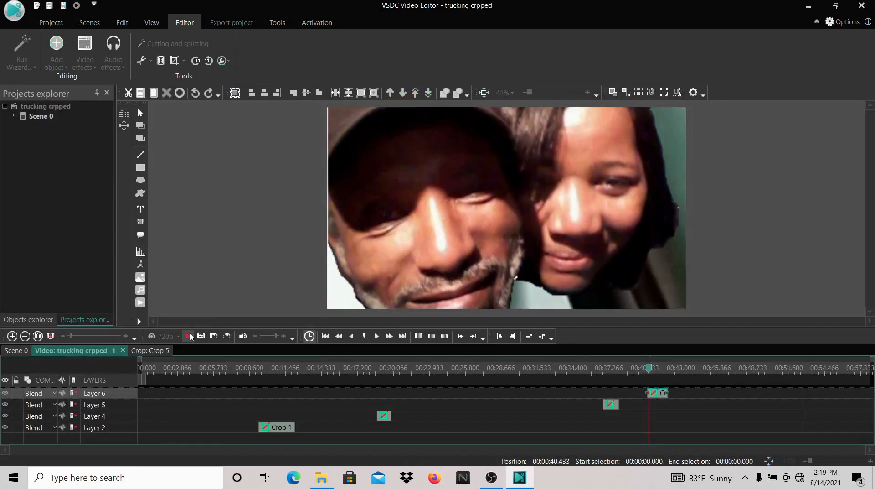
Play the opening of the two-face close-up, and return the playhead to about 40.2 seconds.
left_click(188, 336)
left_click(646, 370)
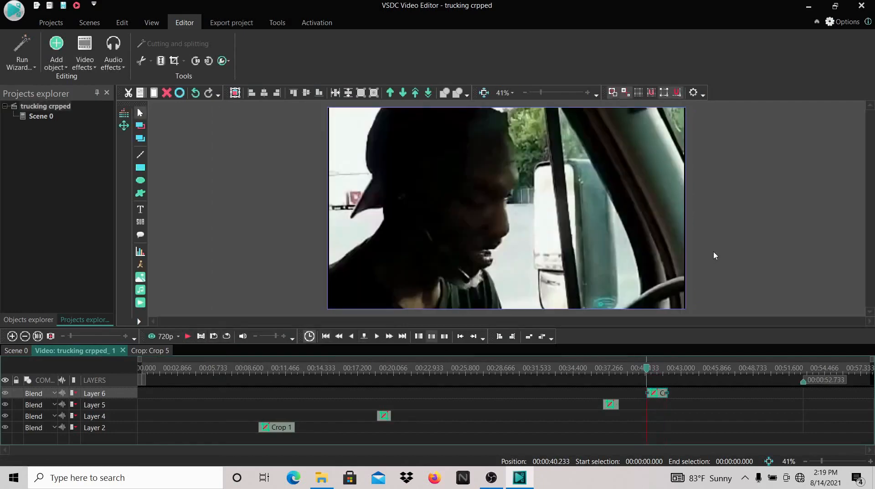
left_click(728, 225)
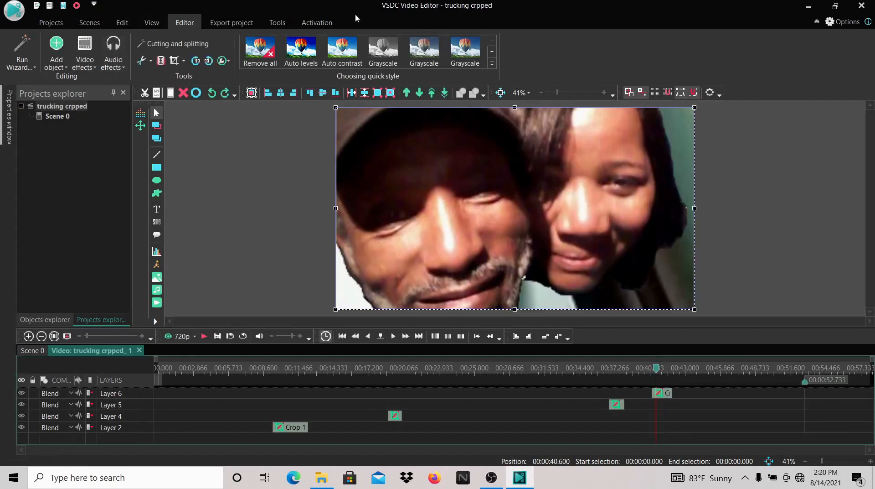
Add a Zoom effect on a new layer from the cursor position, and shift it earlier to start at about 40.3 seconds.
left_click(85, 51)
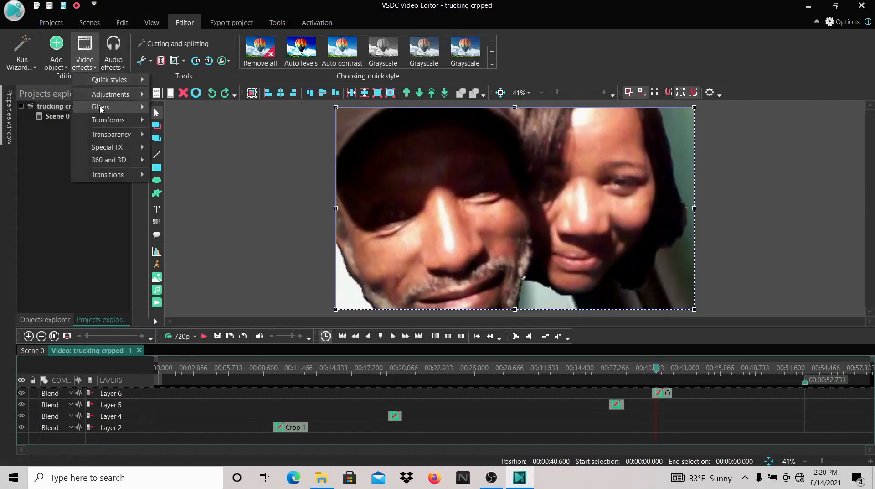
mouse_move(105, 121)
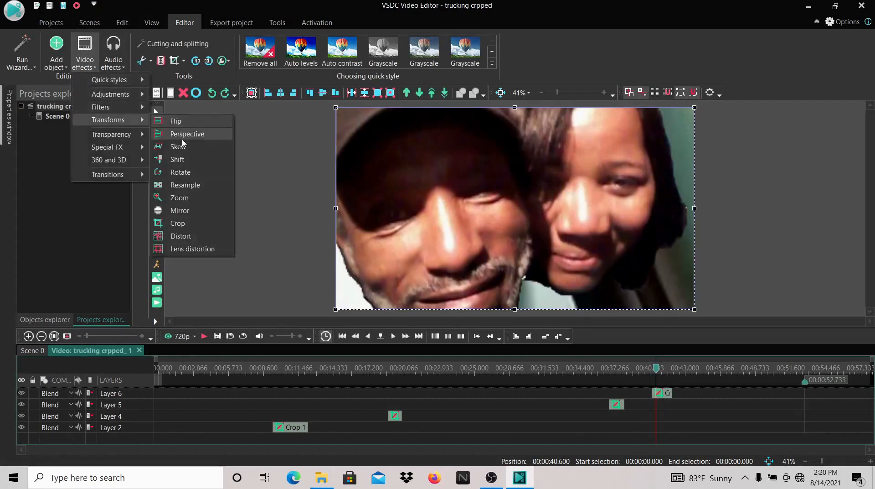
left_click(182, 197)
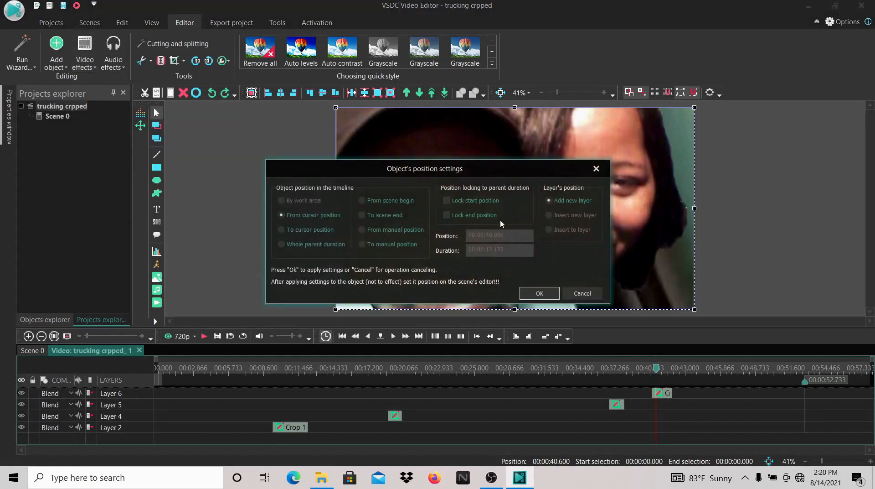
left_click(536, 293)
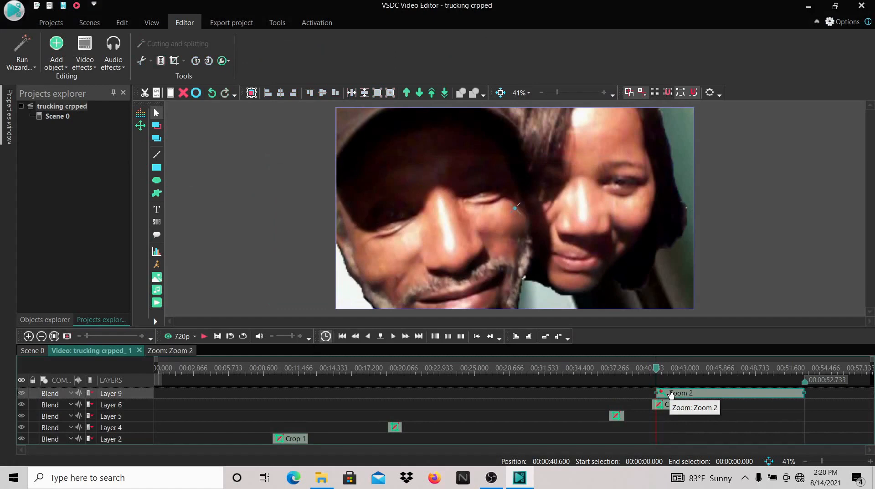
left_click_drag(670, 393, 667, 392)
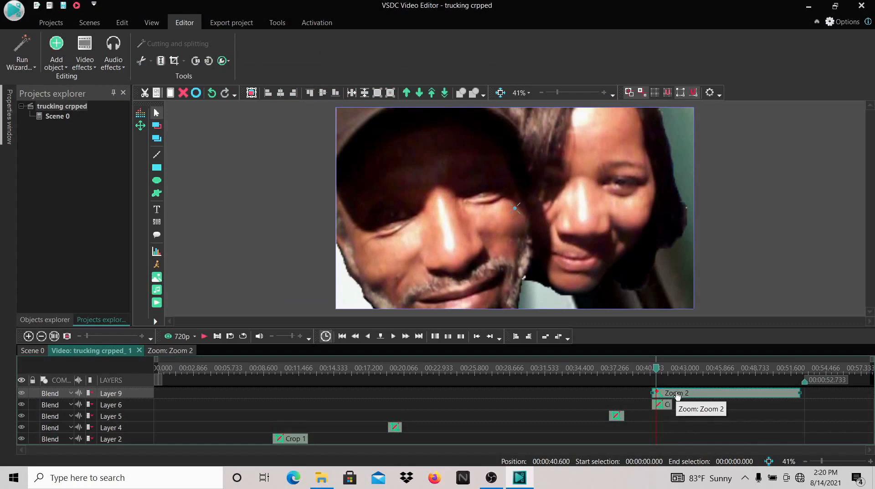
left_click(729, 304)
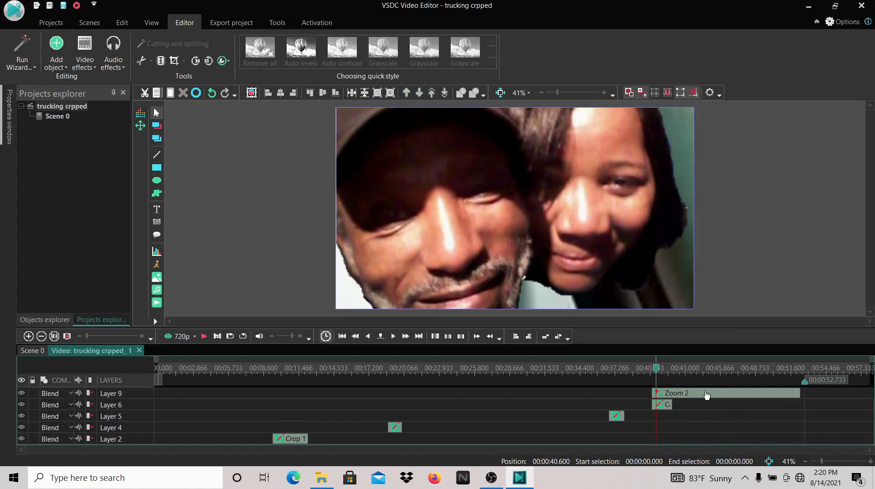
Set the Zoom effect's Levels to change linearly from 0 to 100.
right_click(707, 395)
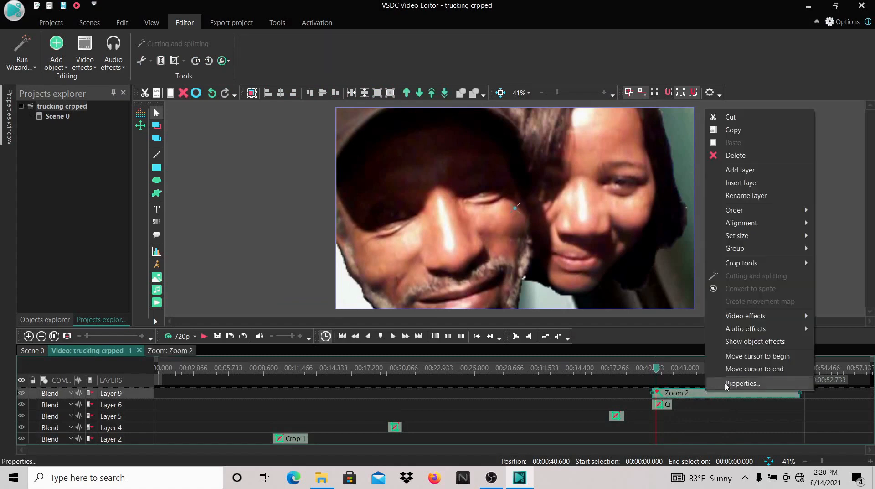
left_click(742, 384)
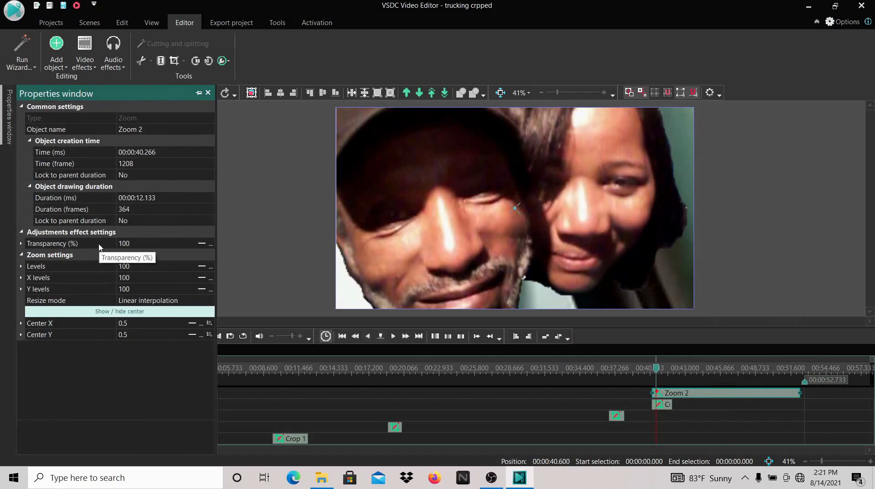
left_click(202, 272)
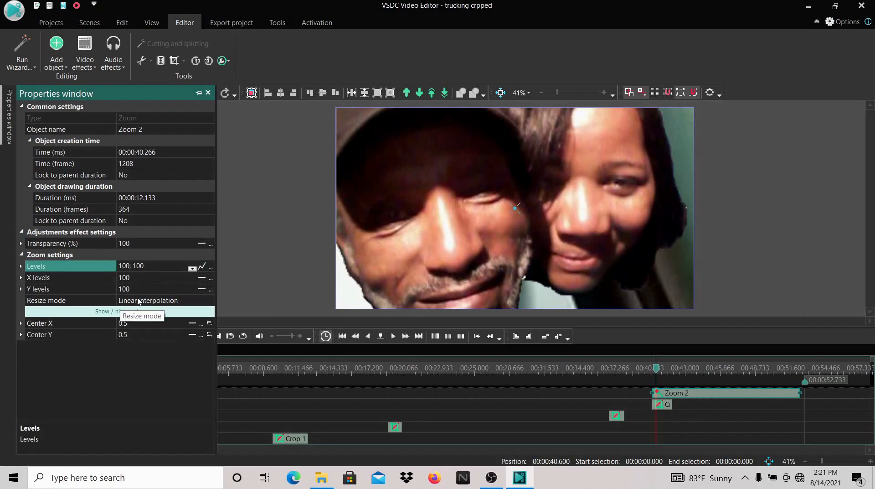
left_click(131, 265)
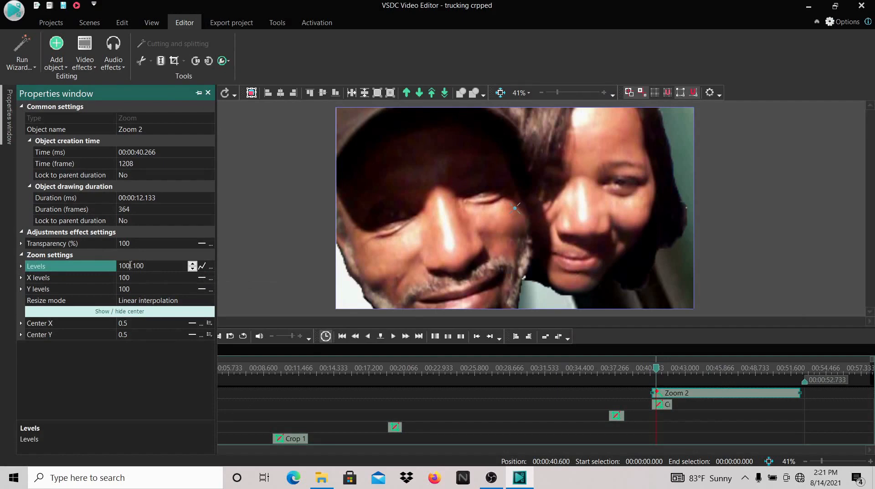
key("BackSpace")
key("BackSpace")
key("BackSpace")
type("0")
left_click(843, 190)
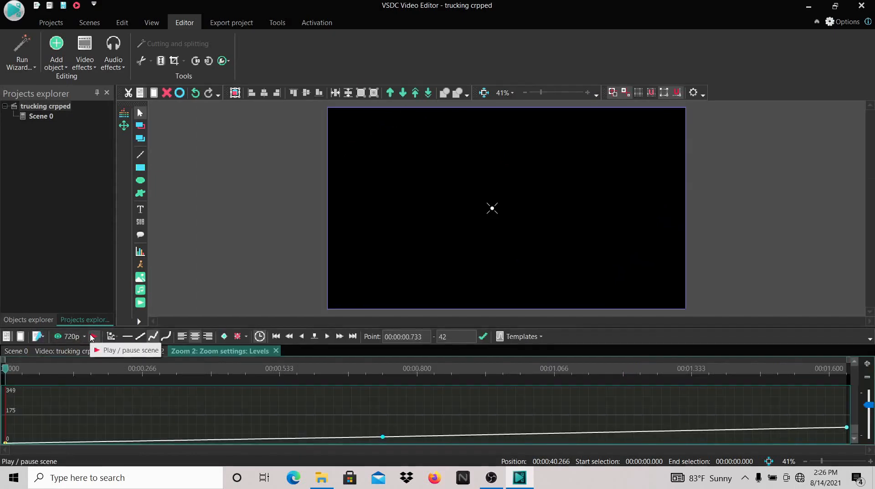
Play the zoom on the two-face close-up from its start, return to the beginning and play it again.
left_click(92, 336)
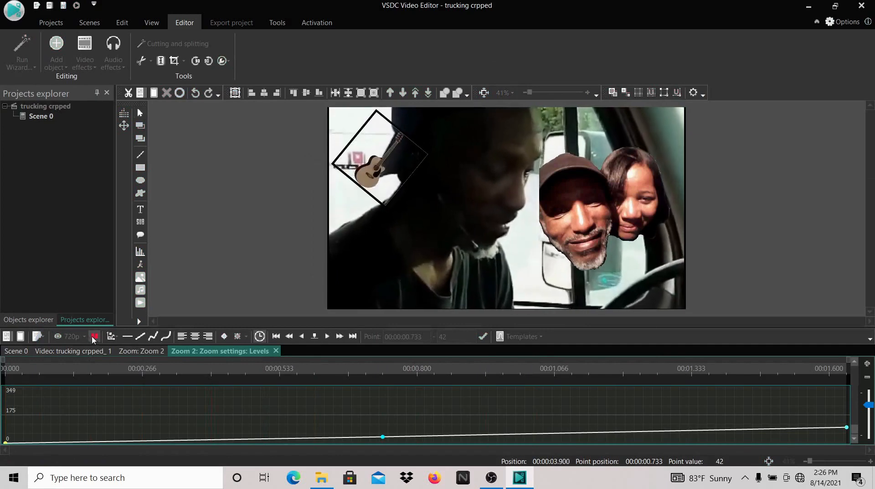
left_click(92, 337)
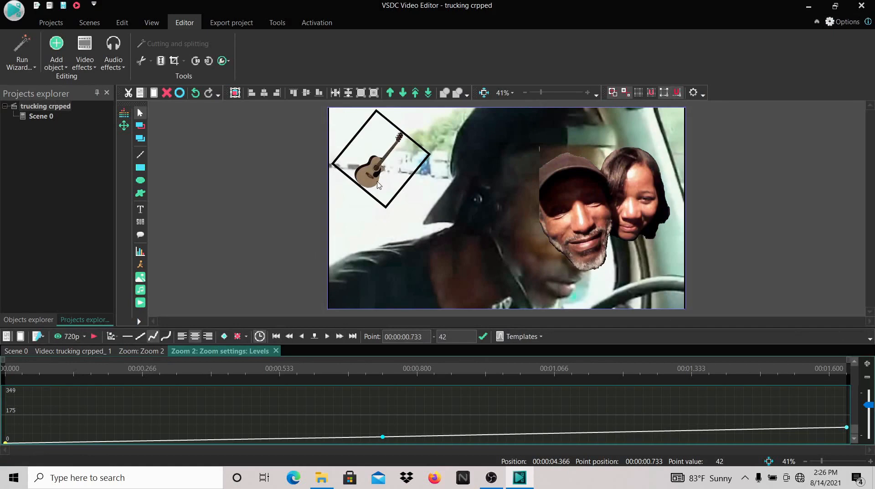
left_click(6, 373)
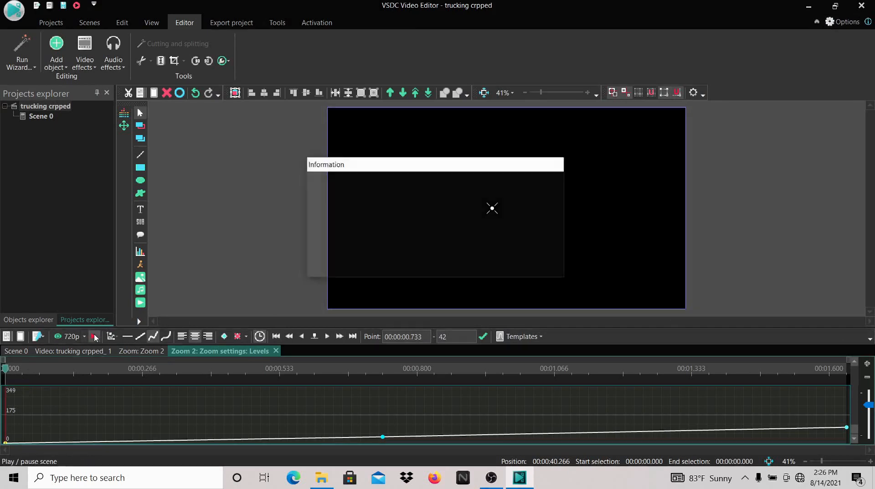
left_click(95, 337)
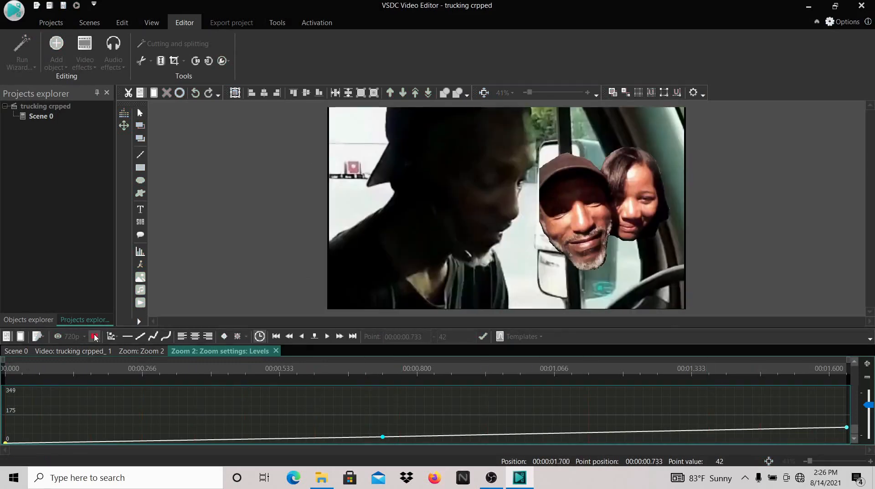
left_click(95, 337)
Add another Crop effect to the trucking video on a new layer, starting from the cursor at about 43.0 seconds.
left_click_drag(694, 369, 683, 373)
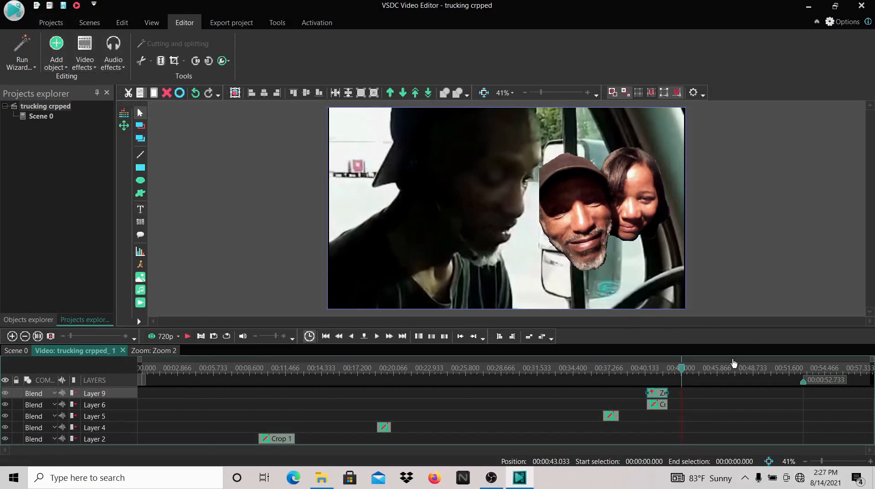
left_click(760, 235)
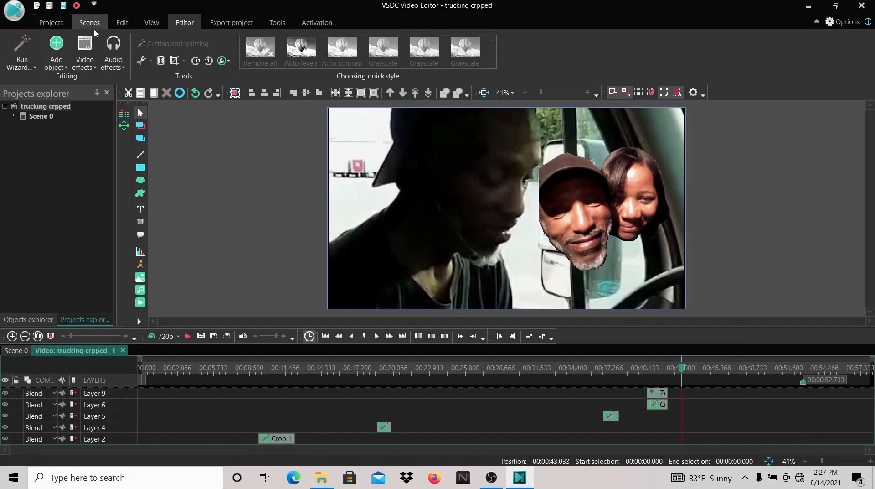
left_click(93, 68)
mouse_move(97, 119)
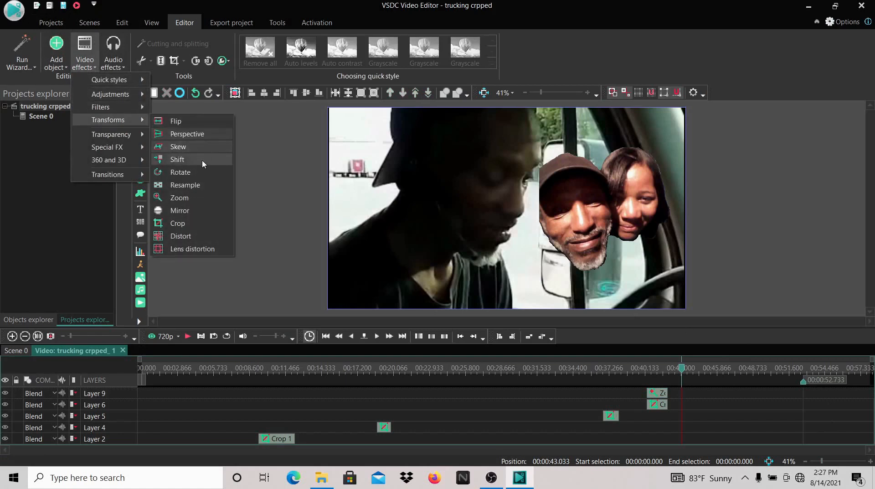
left_click(178, 222)
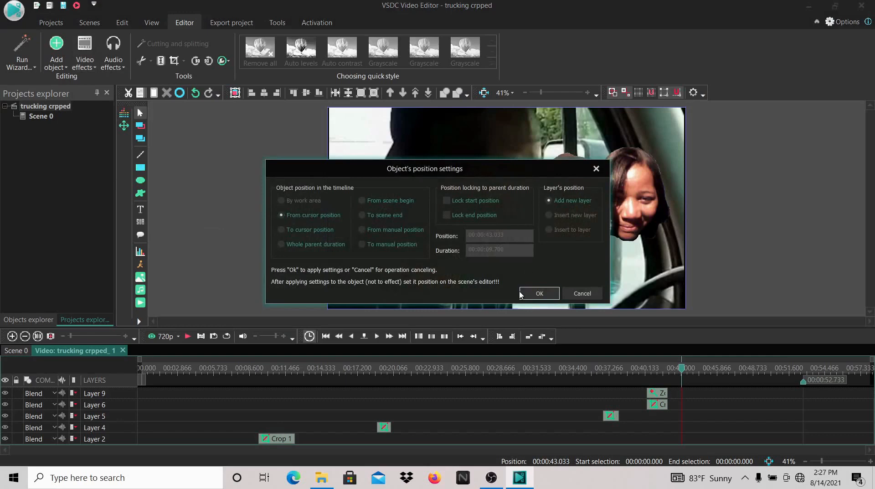
left_click(535, 292)
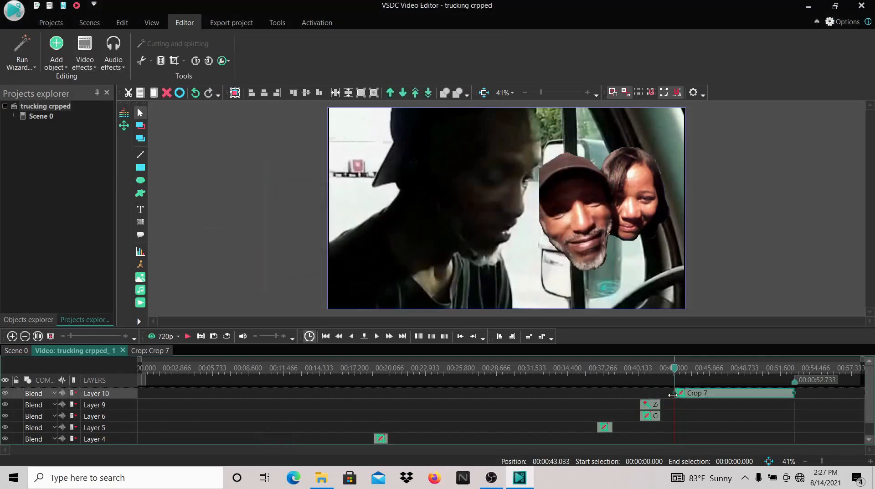
Play forward to about 44.2 seconds, where the guitar picture is shown, and select the new Crop effect in the video's timeline.
left_click(187, 337)
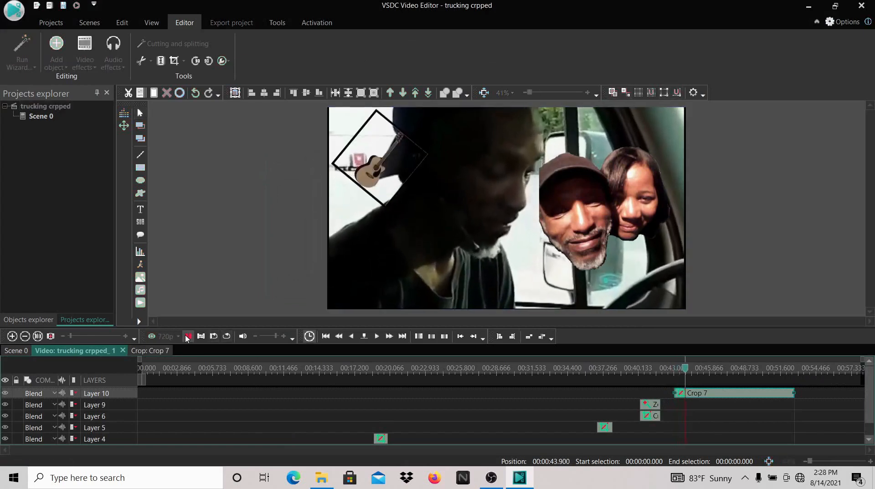
left_click(187, 337)
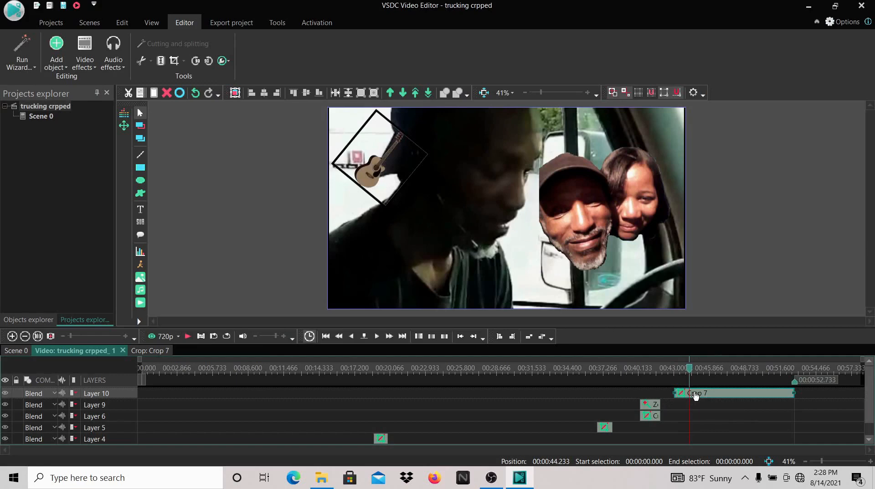
left_click(742, 218)
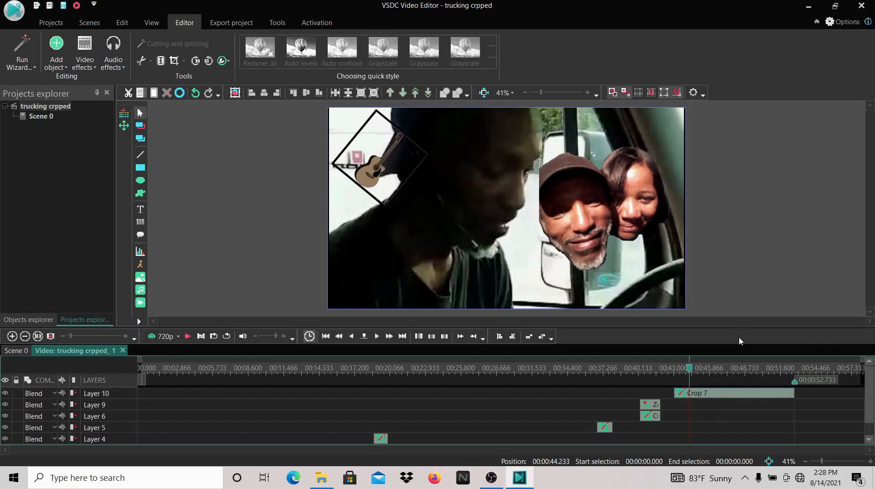
left_click(699, 397)
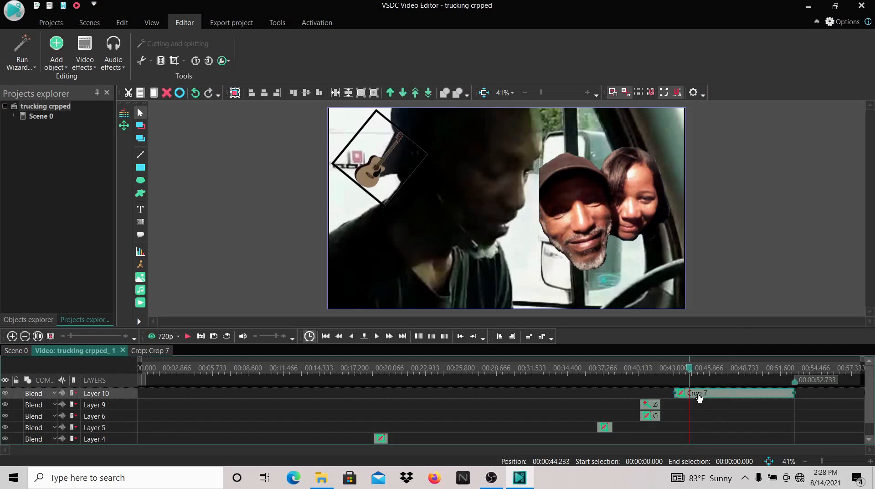
right_click(698, 396)
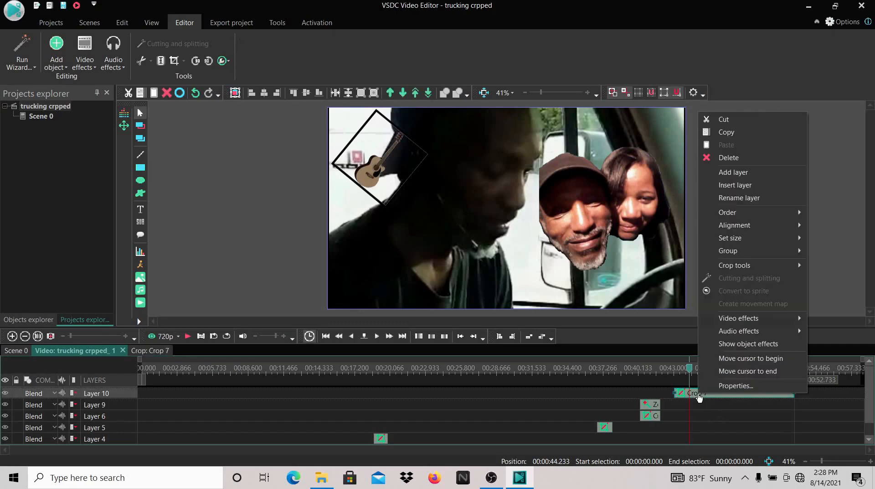
left_click(735, 386)
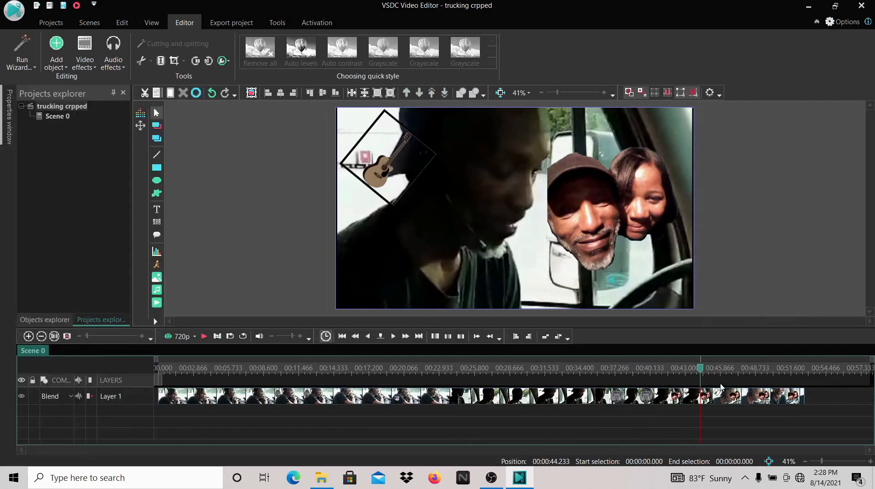
double_click(683, 401)
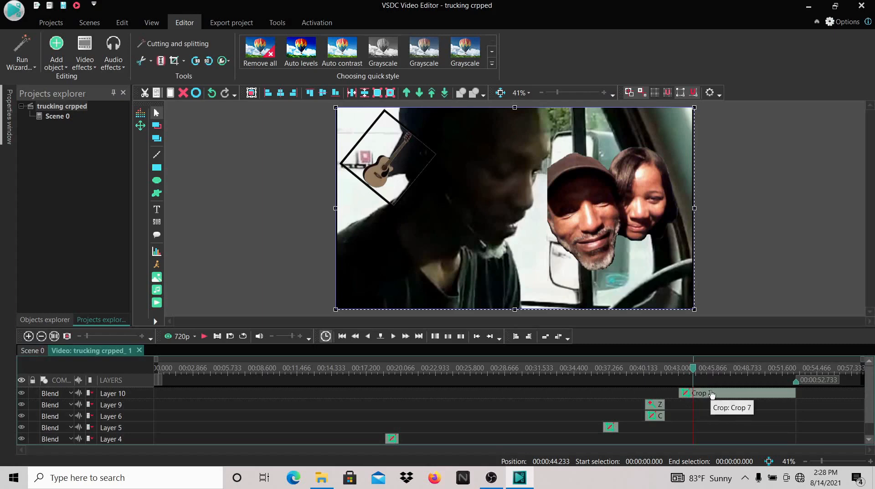
left_click(712, 393)
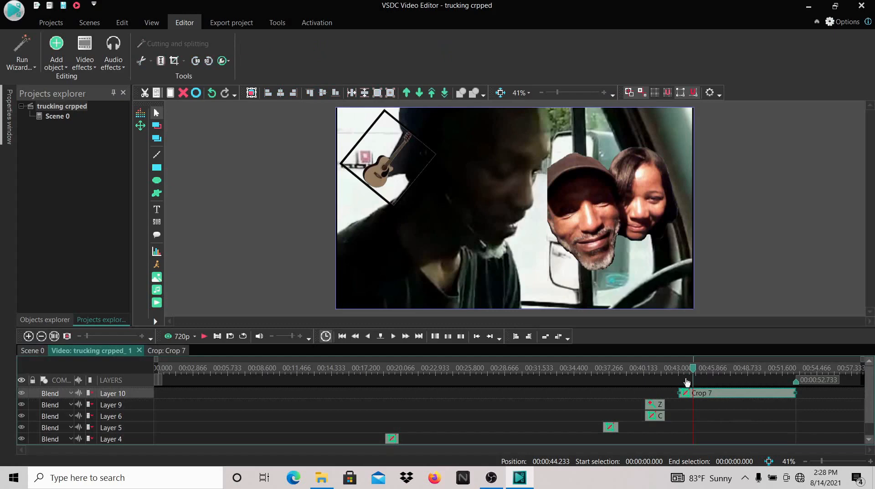
Crop the effect's borders around the guitar picture, at about right 26.927 and bottom 49.63, and apply the effect.
mouse_move(13, 139)
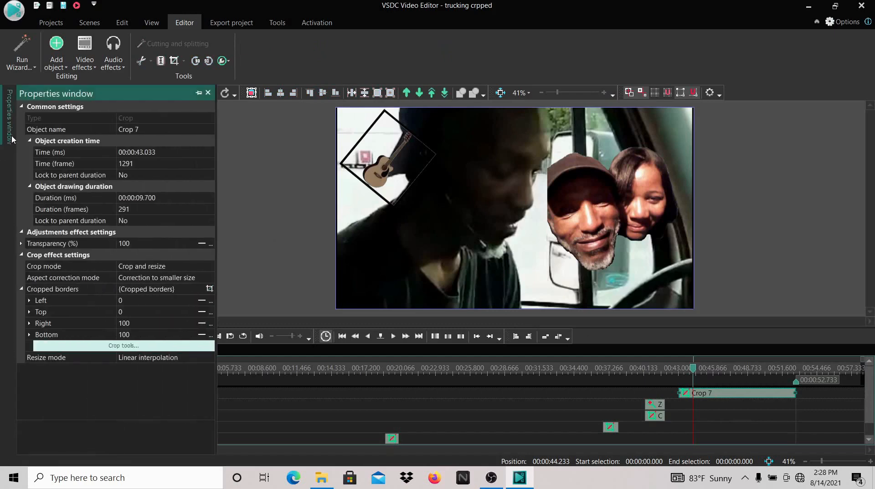
left_click(111, 347)
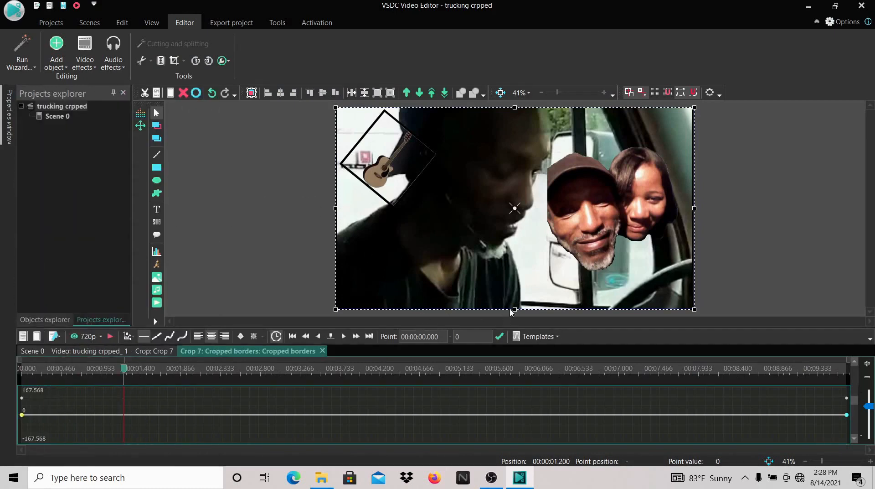
left_click_drag(514, 309, 508, 207)
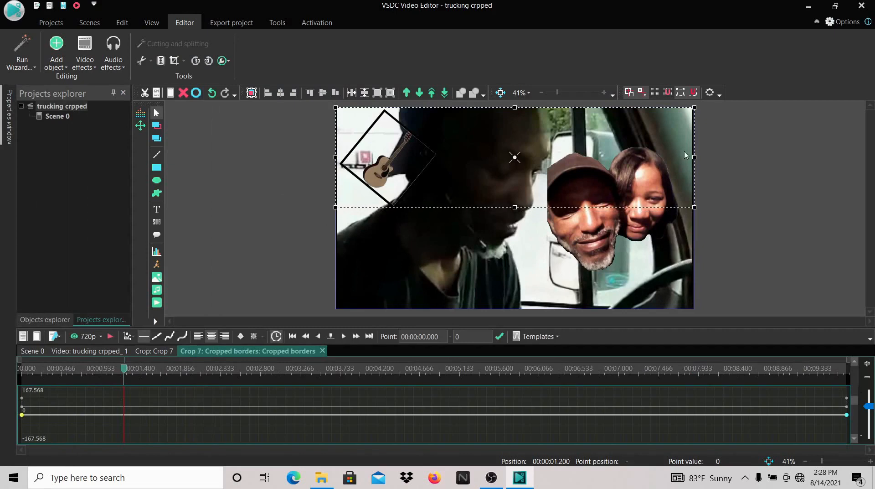
left_click_drag(693, 157, 432, 155)
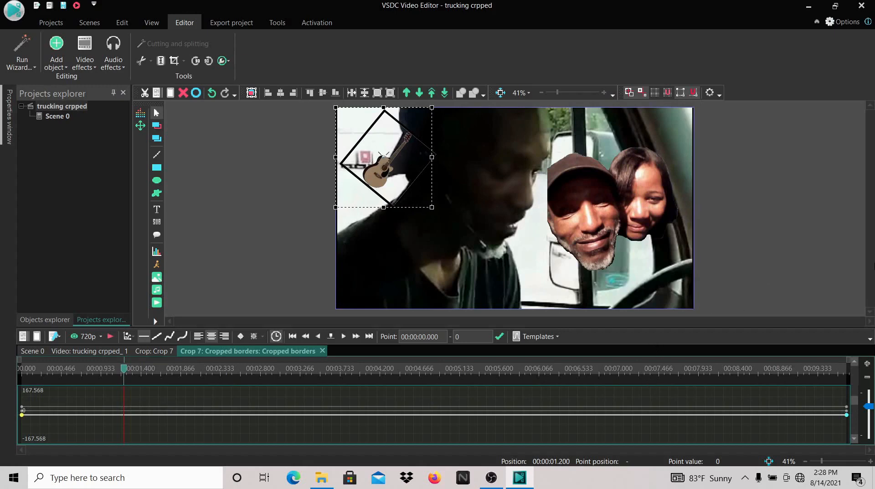
mouse_move(10, 120)
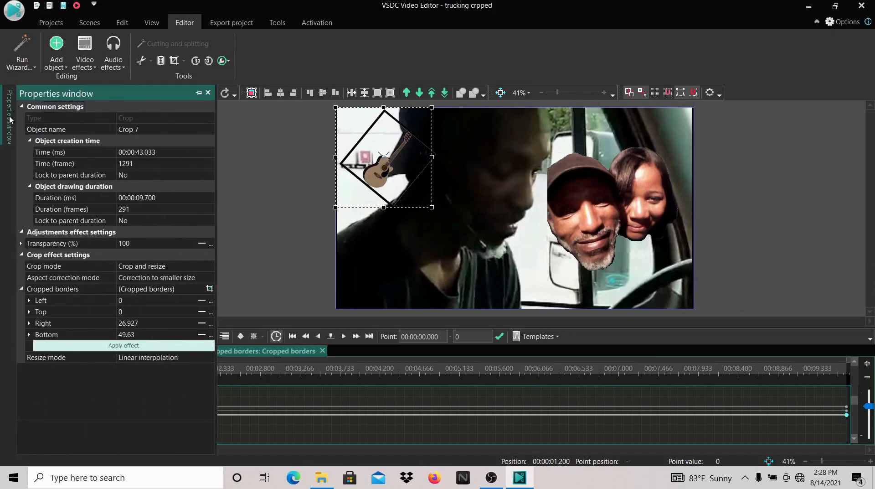
left_click(73, 346)
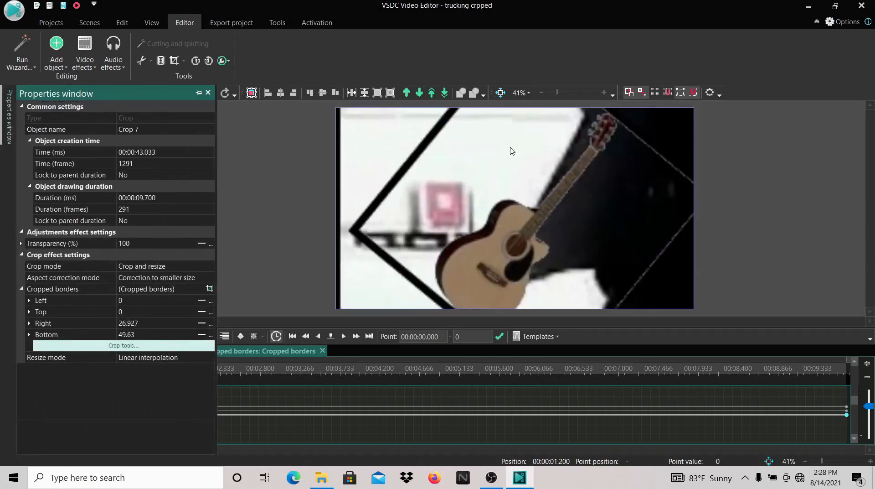
left_click(210, 96)
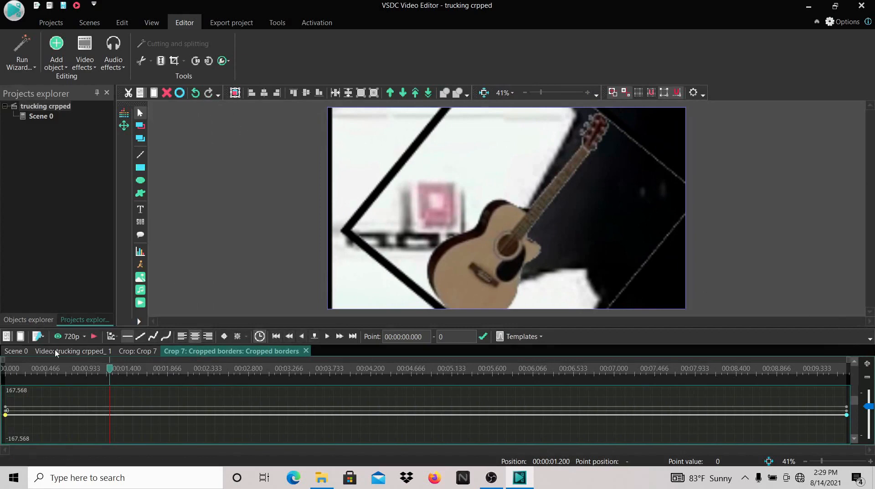
Return to the trucking video's timeline, play the guitar section and trim the guitar Crop effect's start to about 44.2 seconds.
left_click(147, 351)
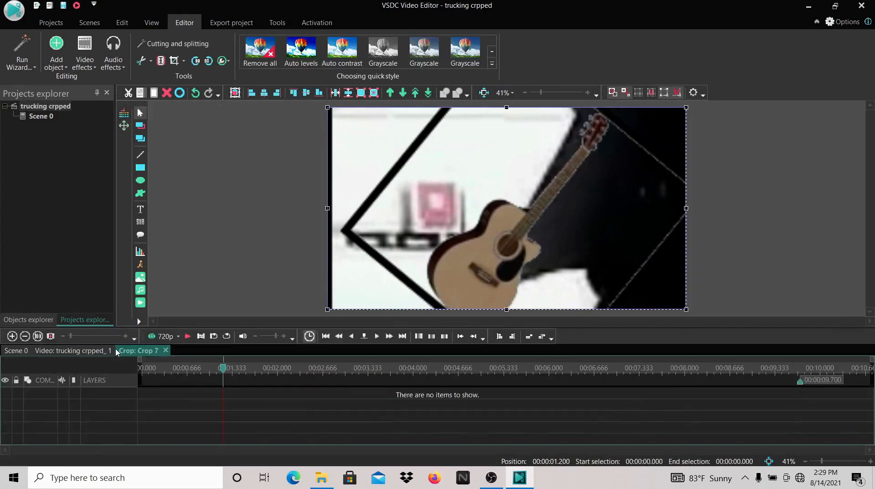
left_click(92, 350)
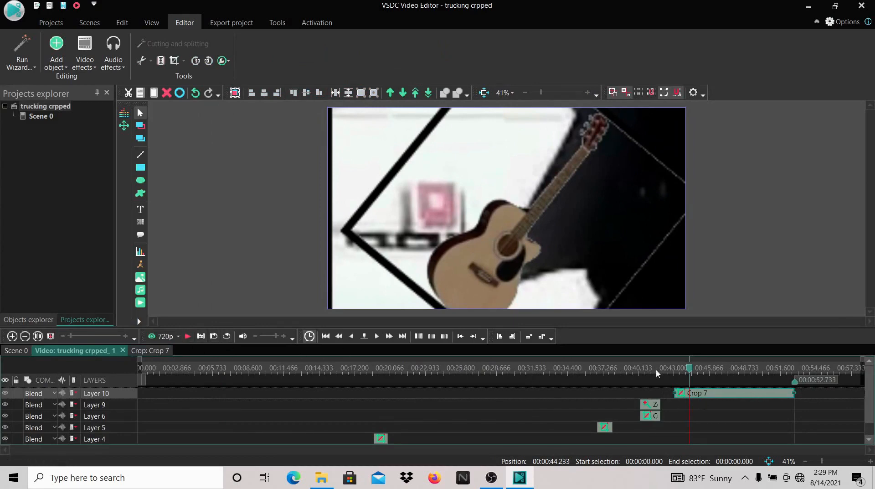
left_click(670, 368)
left_click(190, 338)
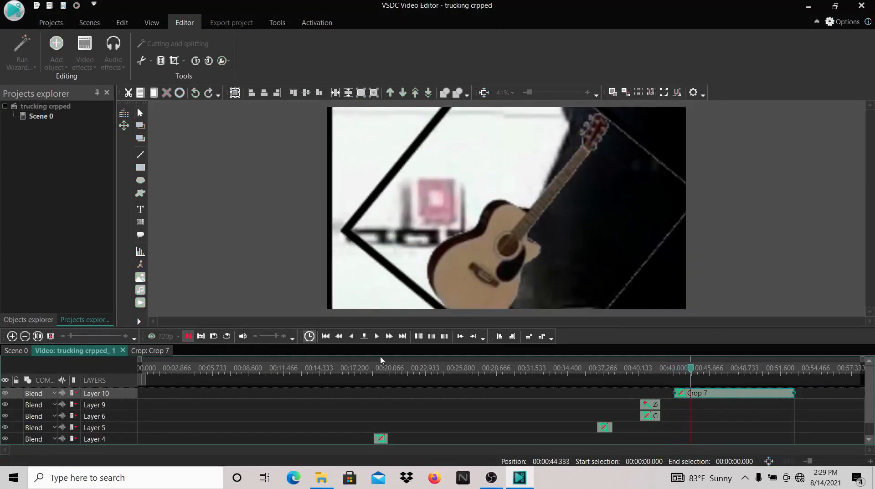
key("space")
left_click_drag(675, 392, 689, 392)
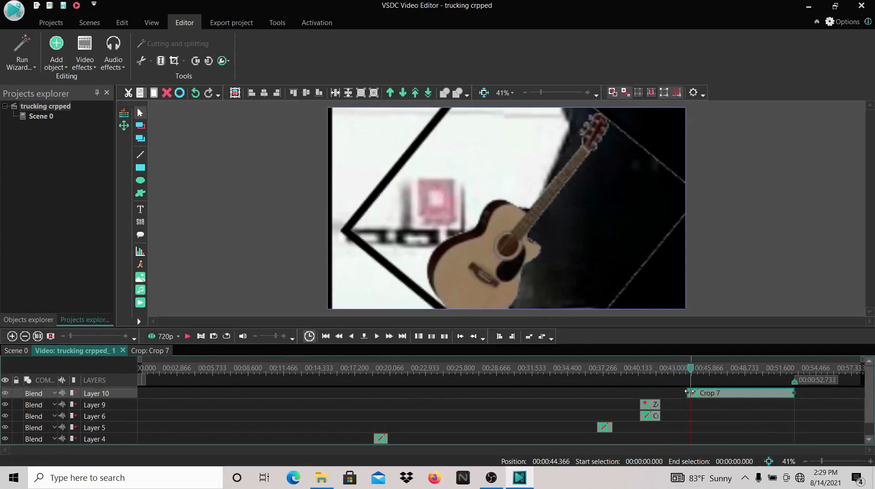
Play the guitar close-up from just before its start to about 45.4 seconds and trim the Crop effect's end there.
left_click(680, 370)
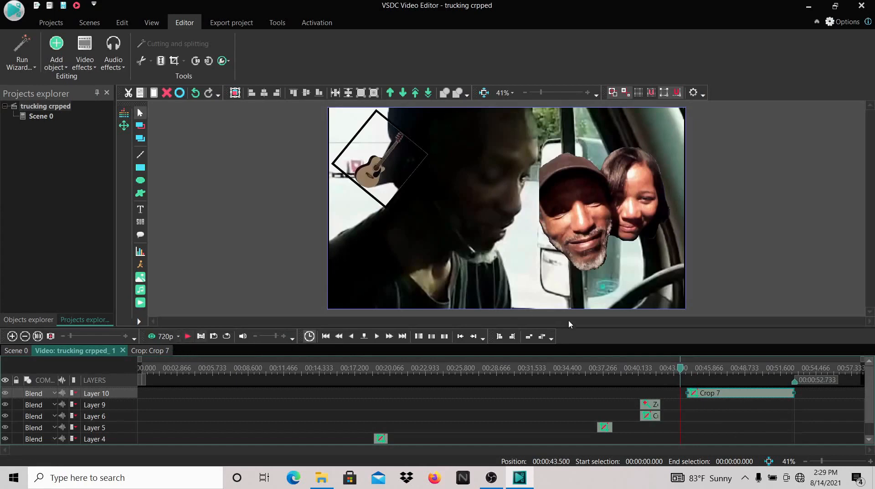
left_click(672, 370)
left_click(189, 341)
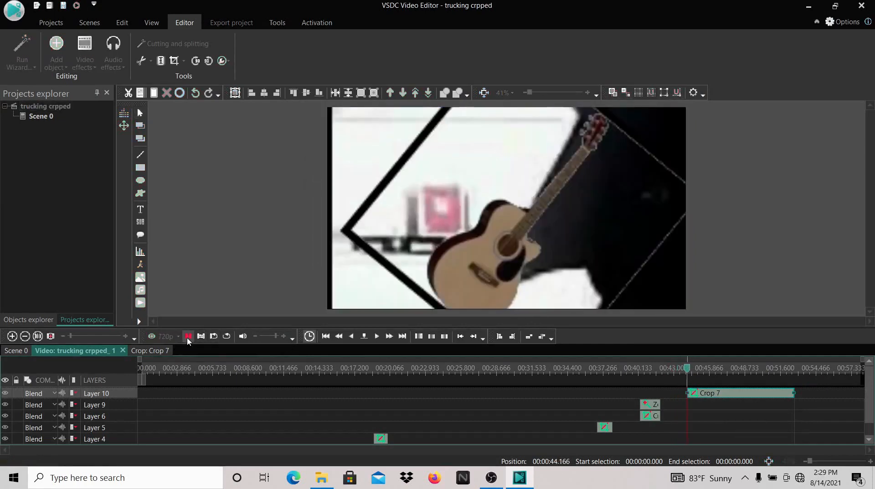
left_click(189, 341)
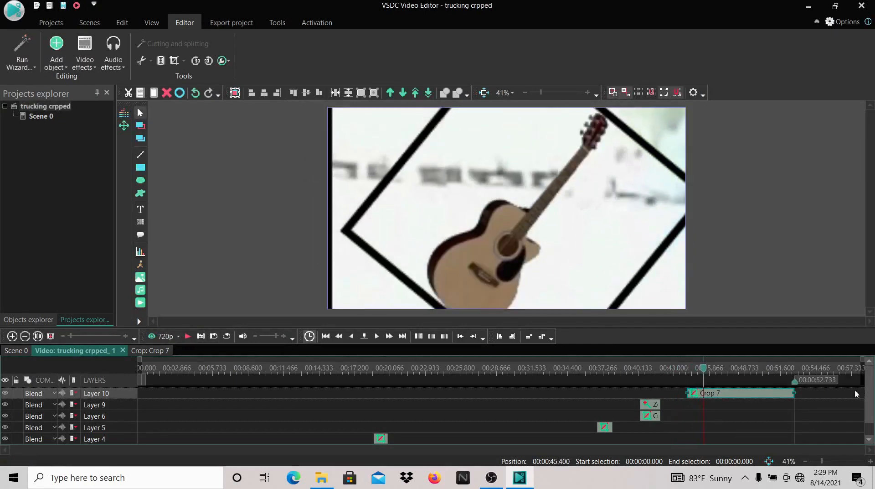
left_click_drag(793, 392, 700, 395)
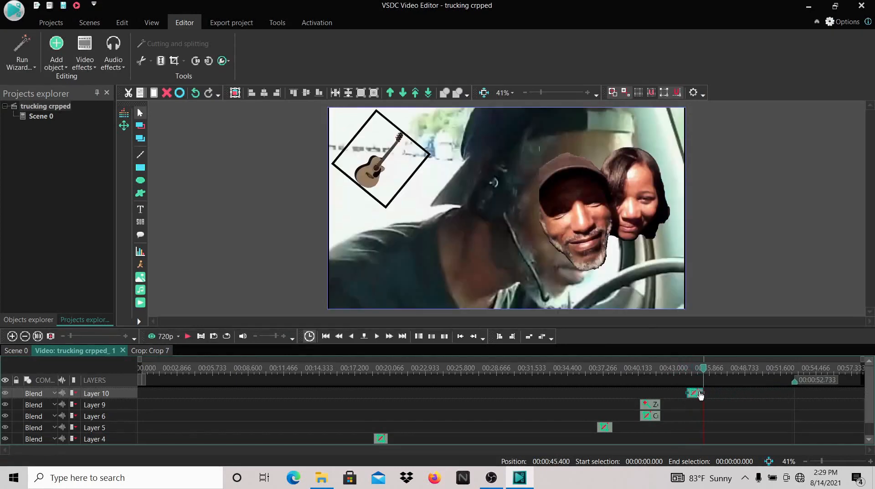
Play the shortened guitar close-up from about 43.4 seconds and continue past its end to about 49.9 seconds.
left_click(679, 368)
left_click(188, 336)
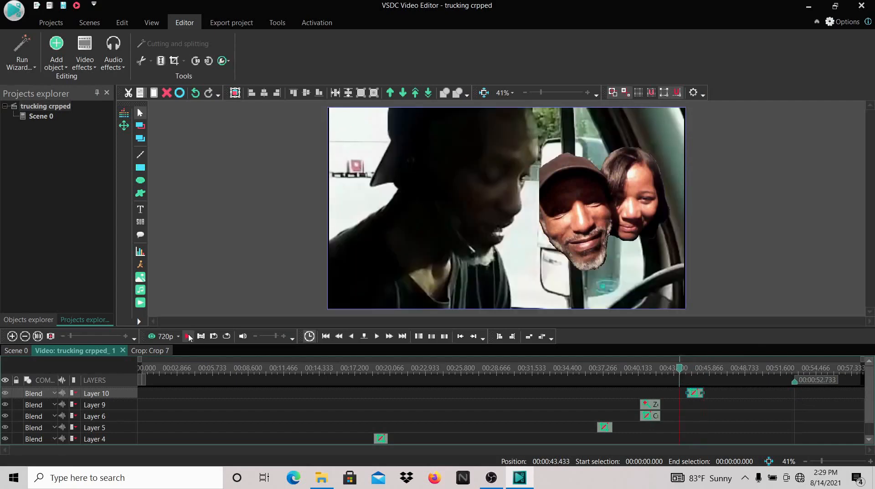
left_click(191, 338)
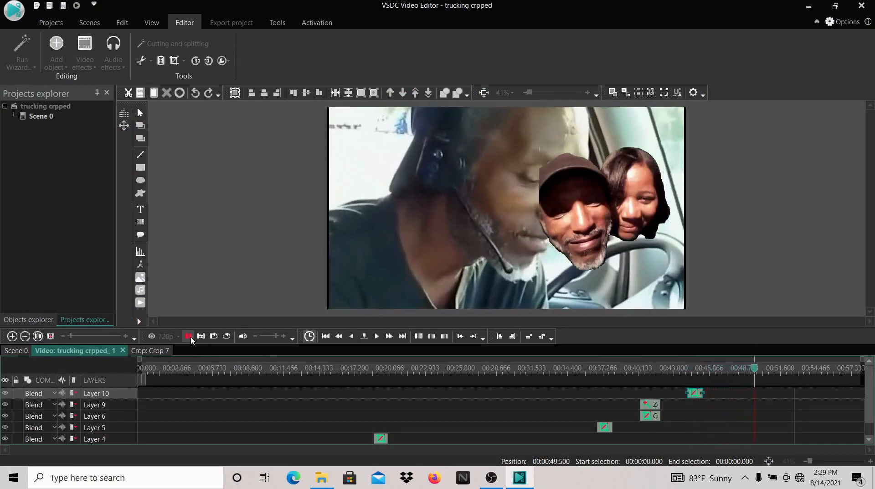
left_click(189, 336)
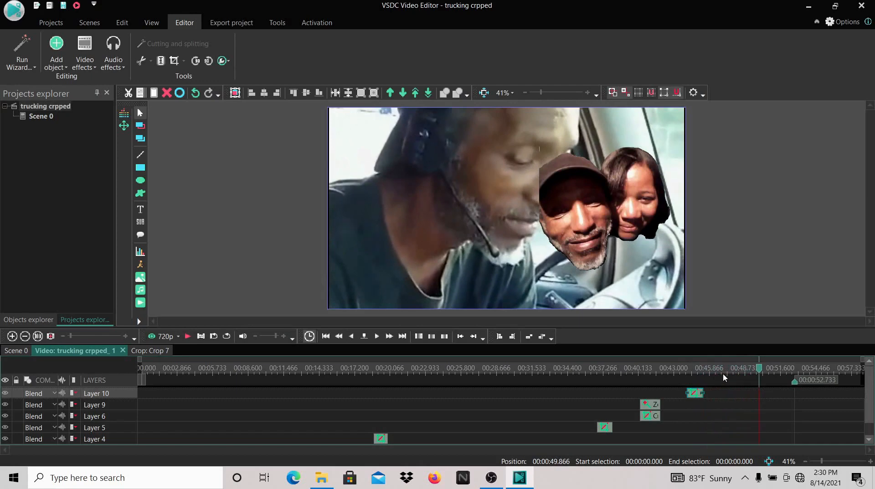
Play the video from just before the Layer 5 crop through all the remaining close-ups to the end.
left_click(595, 369)
left_click(188, 337)
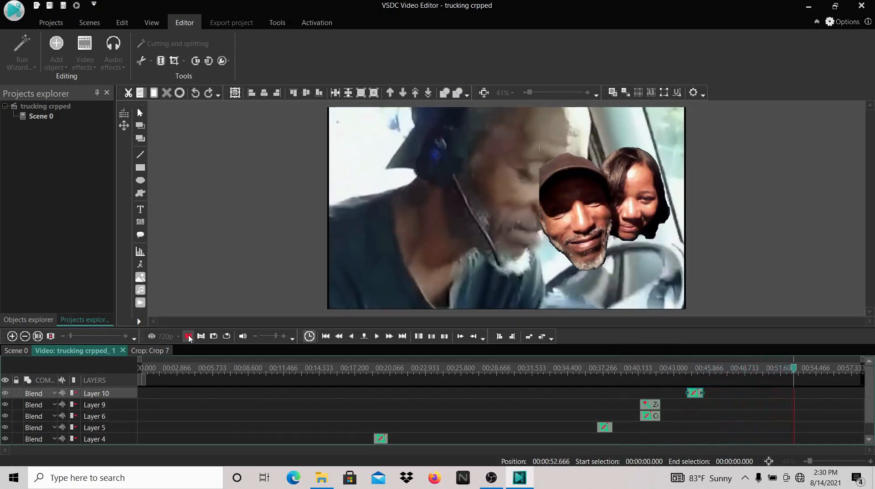
left_click(188, 337)
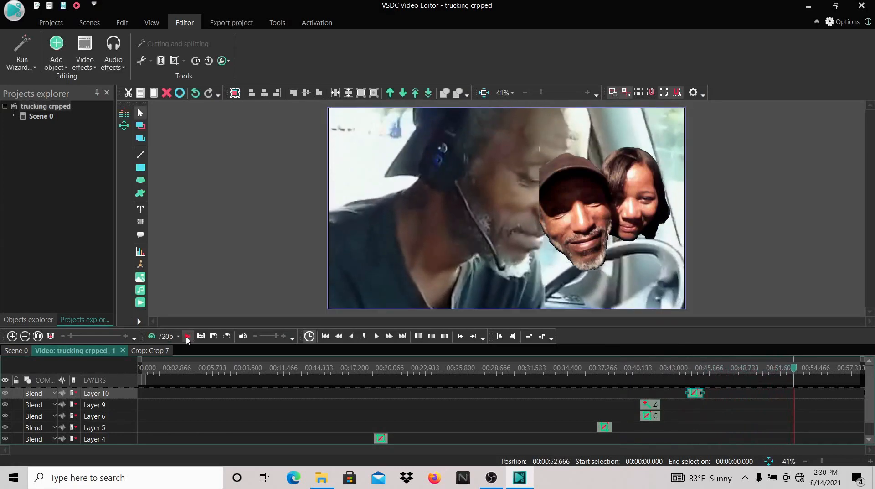